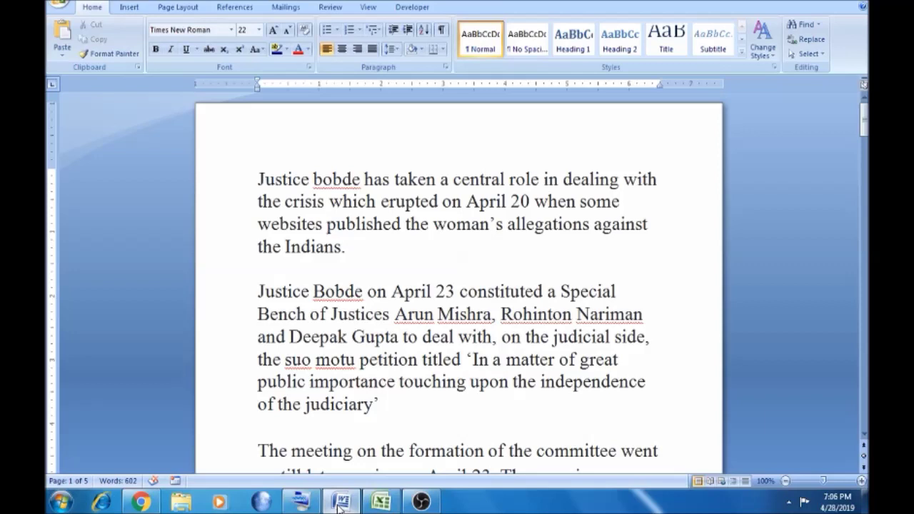
Apply strikethrough to the date 'April 20' in the first paragraph.
click(301, 179)
drag(467, 201, 529, 204)
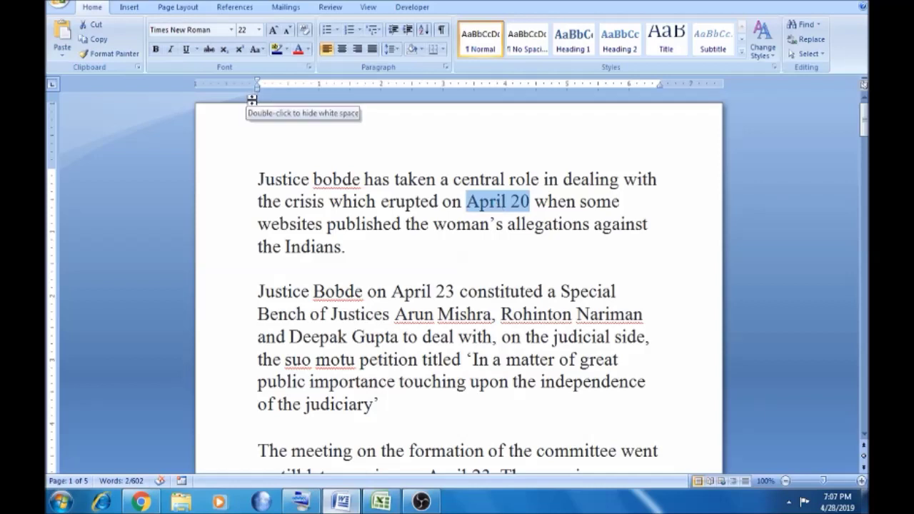
click(208, 49)
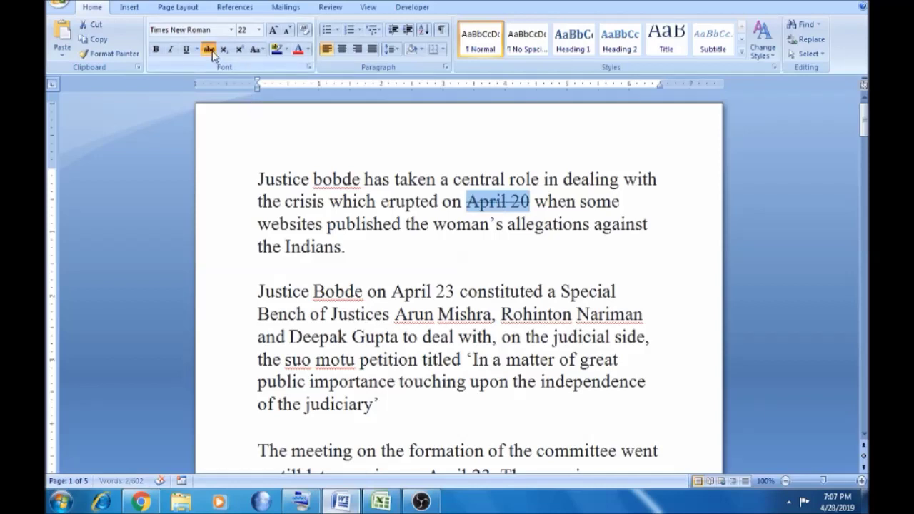
click(467, 237)
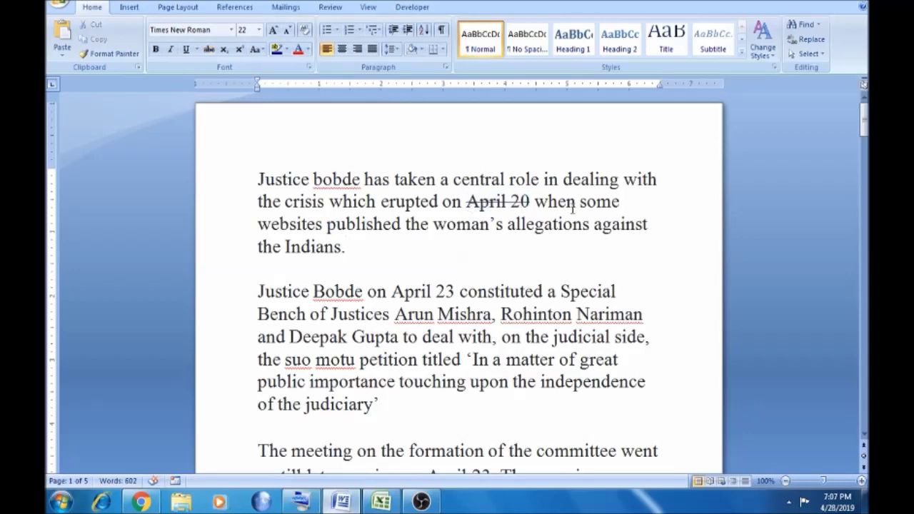
click(531, 202)
Type a new line 'H2O 100OF' after the first paragraph, correcting the typos.
click(385, 251)
key(Return)
key(Return)
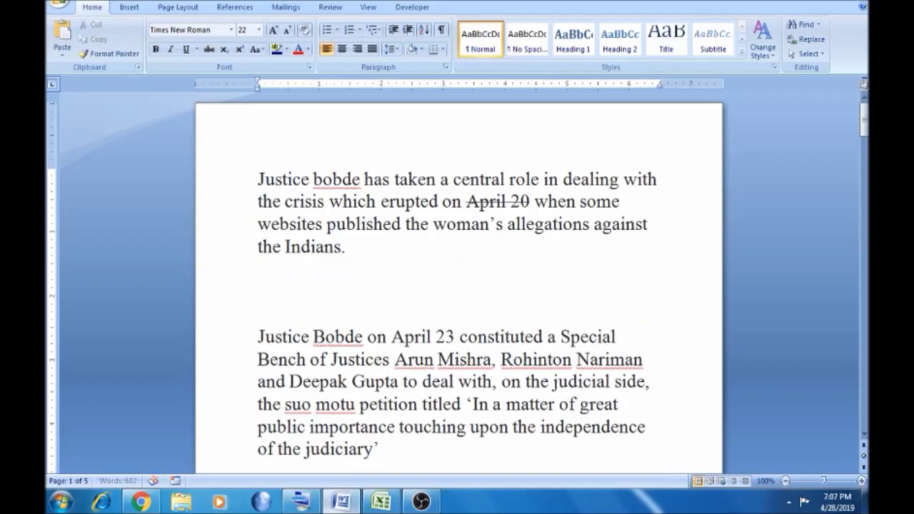
text(h2 o)
key(BackSpace)
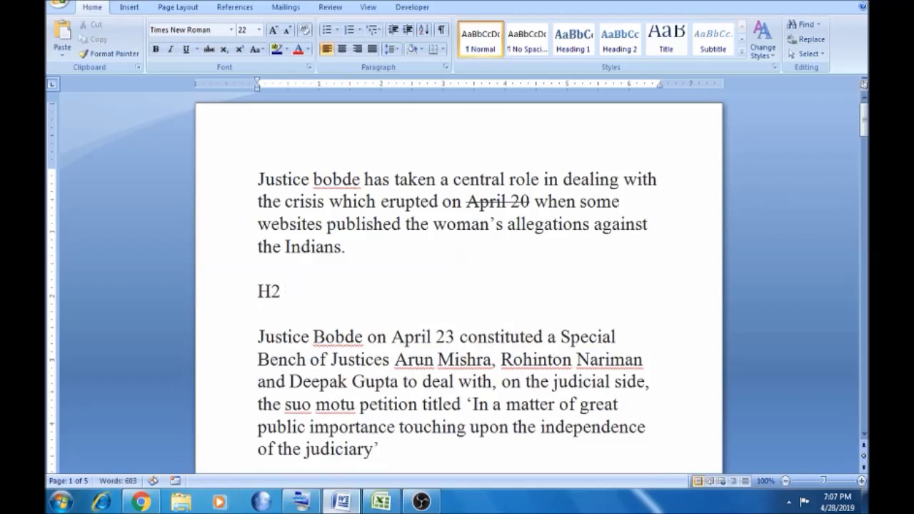
text(o)
key(BackSpace)
text(o)
key(BackSpace)
text(O 100OF)
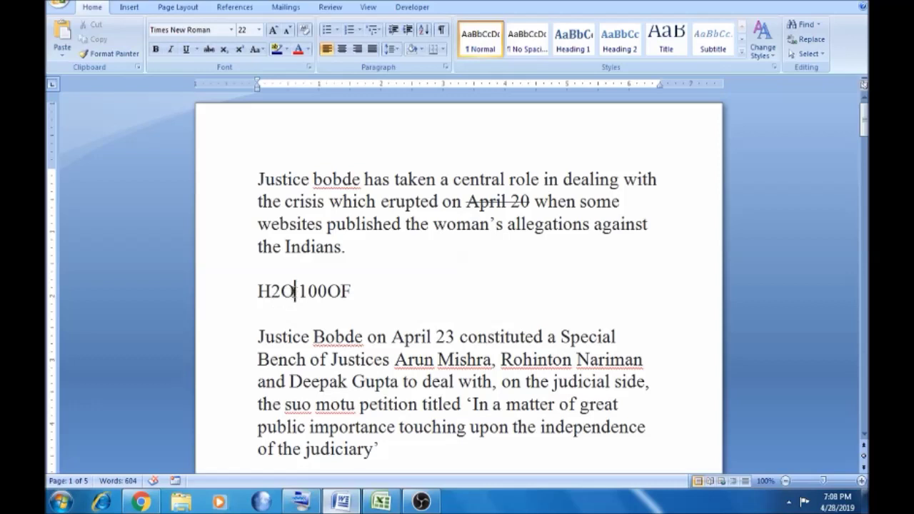
drag(295, 291, 272, 291)
Make the 2 in H2O subscript.
click(271, 291)
drag(277, 291, 269, 292)
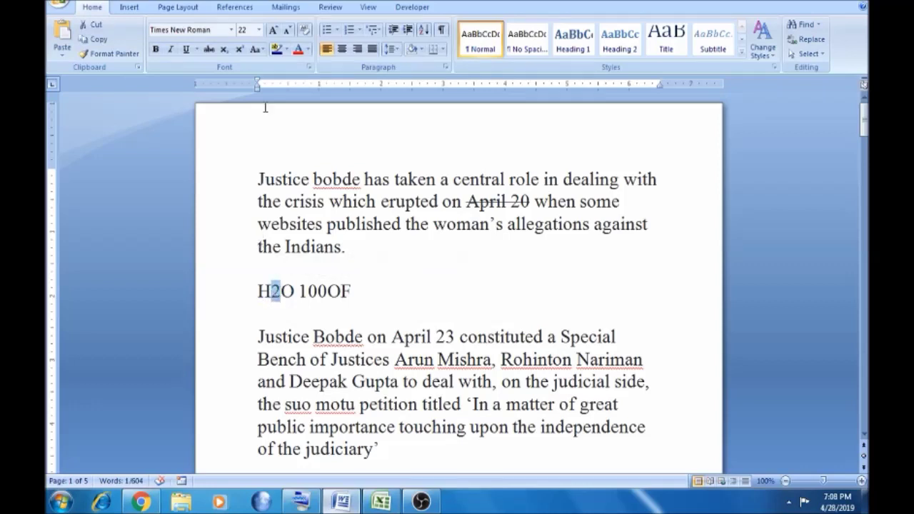
click(224, 51)
click(286, 298)
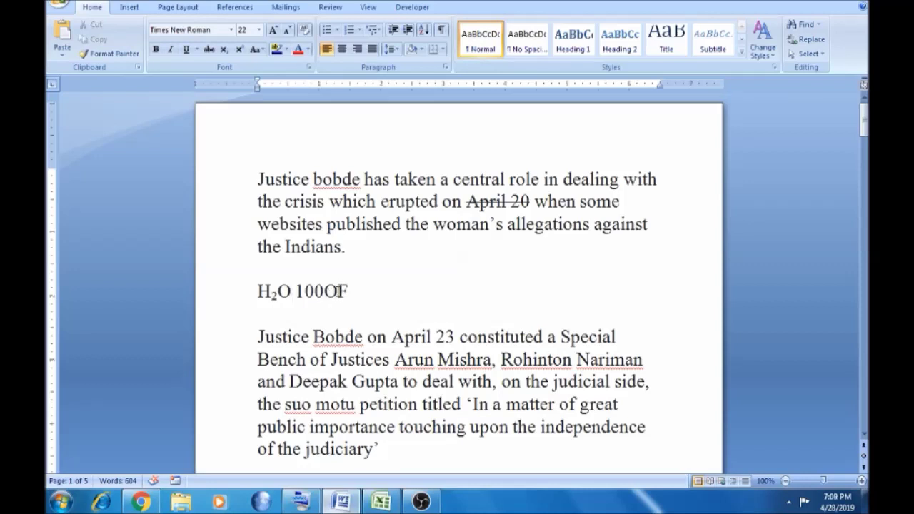
Make the O in 100OF superscript, then delete the whole sample line.
drag(338, 292, 328, 294)
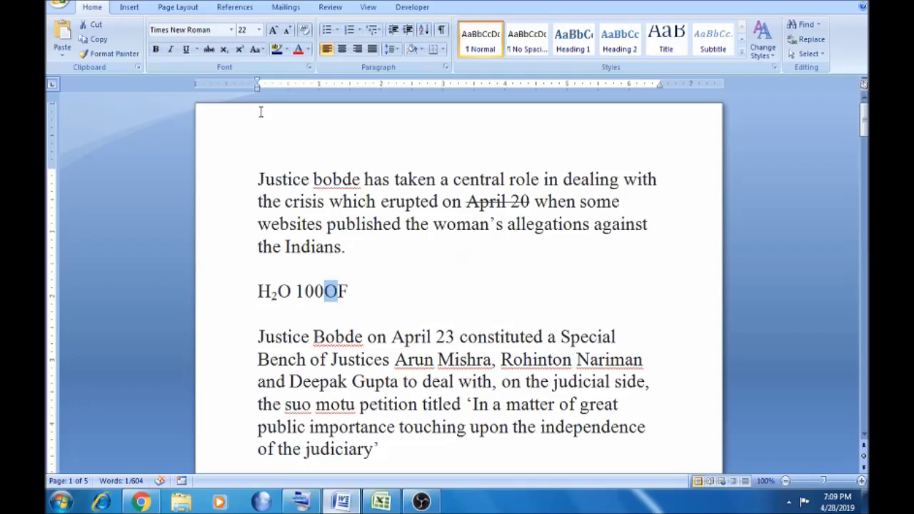
click(240, 56)
click(352, 297)
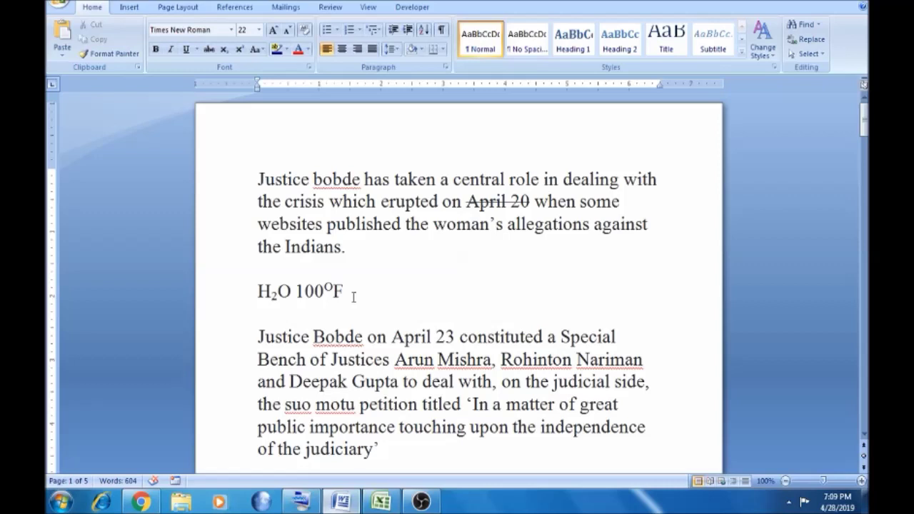
key(BackSpace)
key(BackSpace)
key(BackSpace)
key(BackSpace)
key(BackSpace)
key(BackSpace)
key(BackSpace)
key(BackSpace)
key(BackSpace)
key(BackSpace)
key(BackSpace)
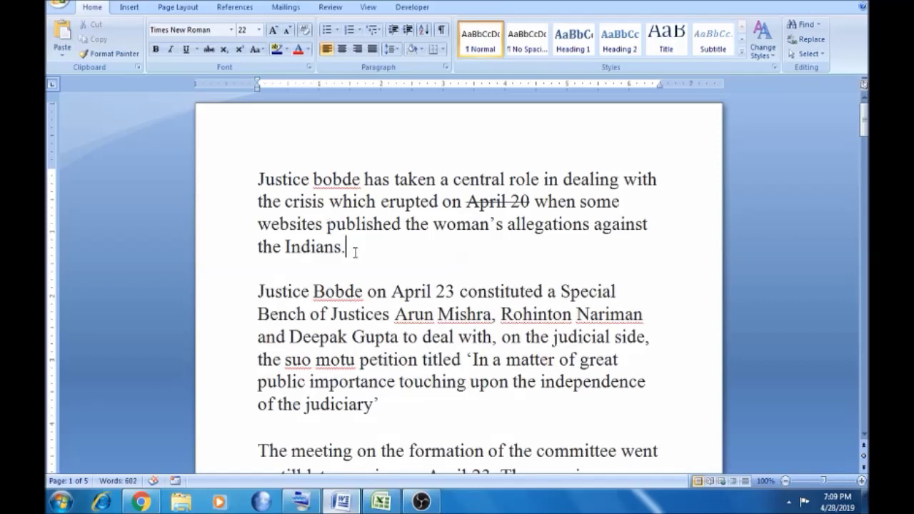
drag(355, 252, 273, 187)
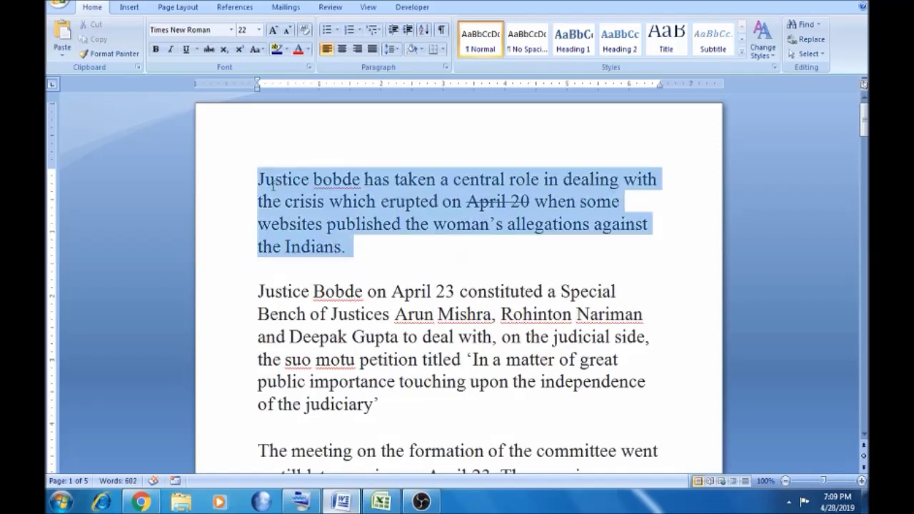
click(394, 255)
drag(357, 247, 269, 185)
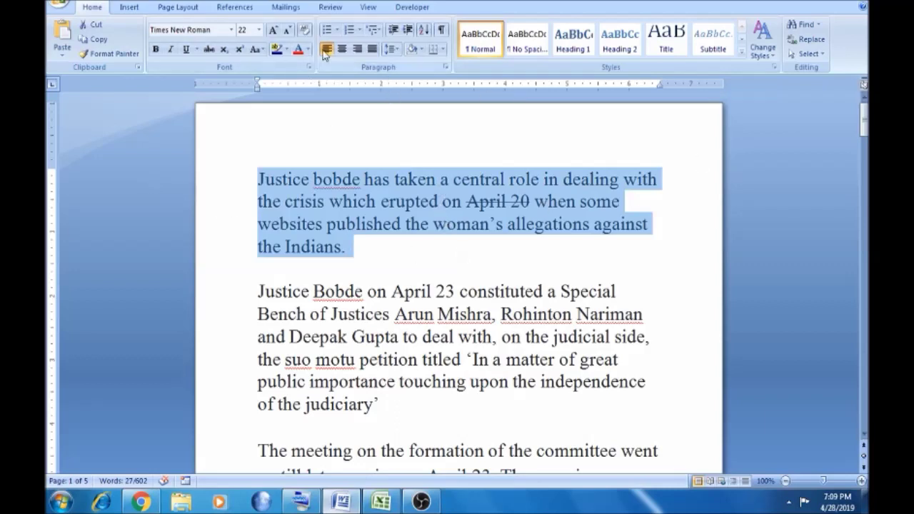
key(ctrl+j)
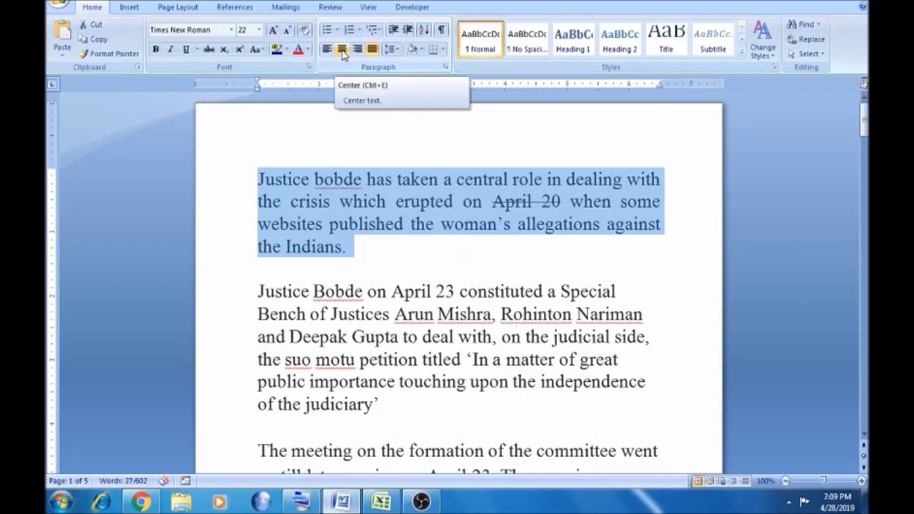
click(343, 50)
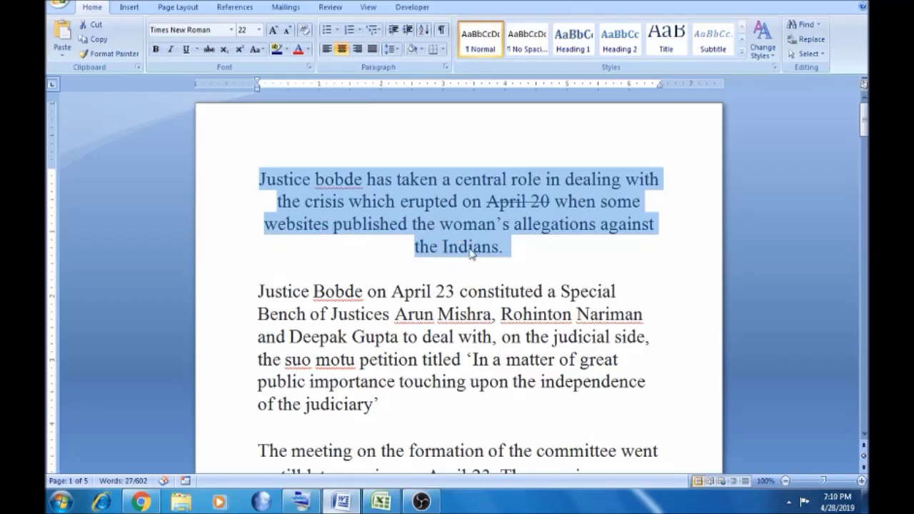
click(359, 52)
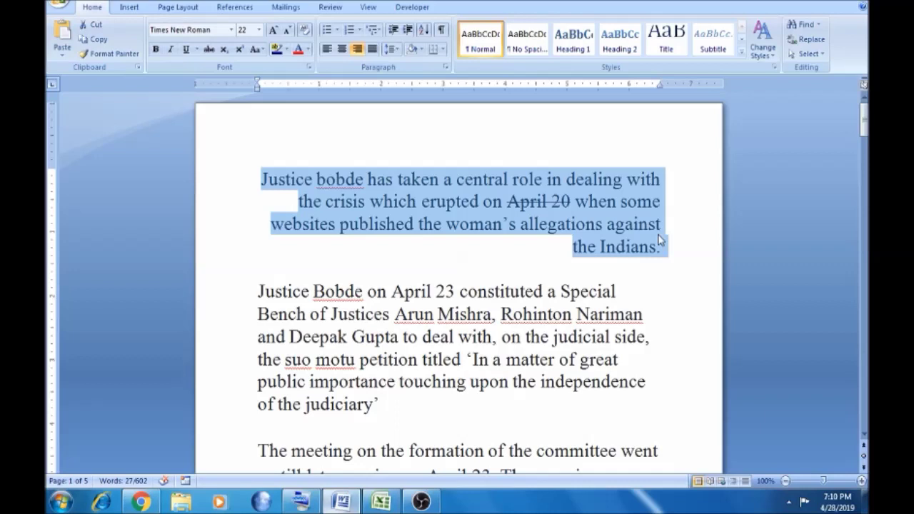
click(342, 51)
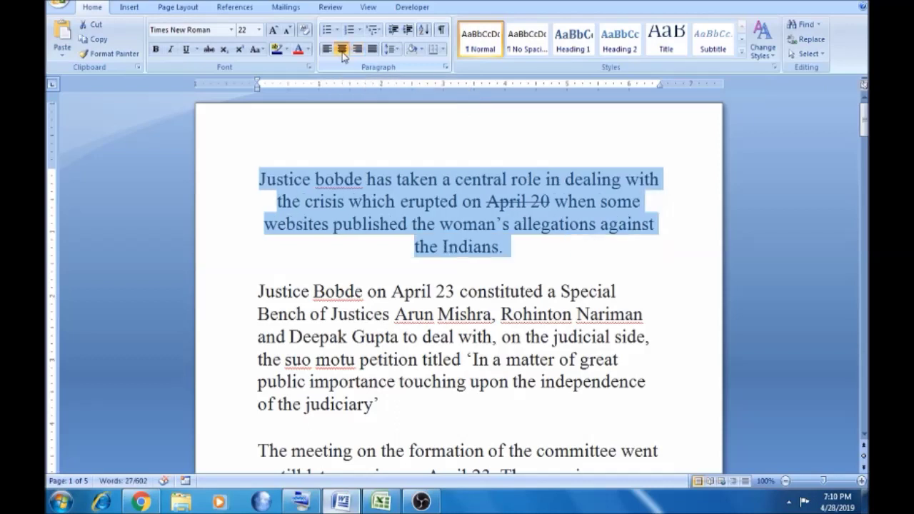
click(342, 52)
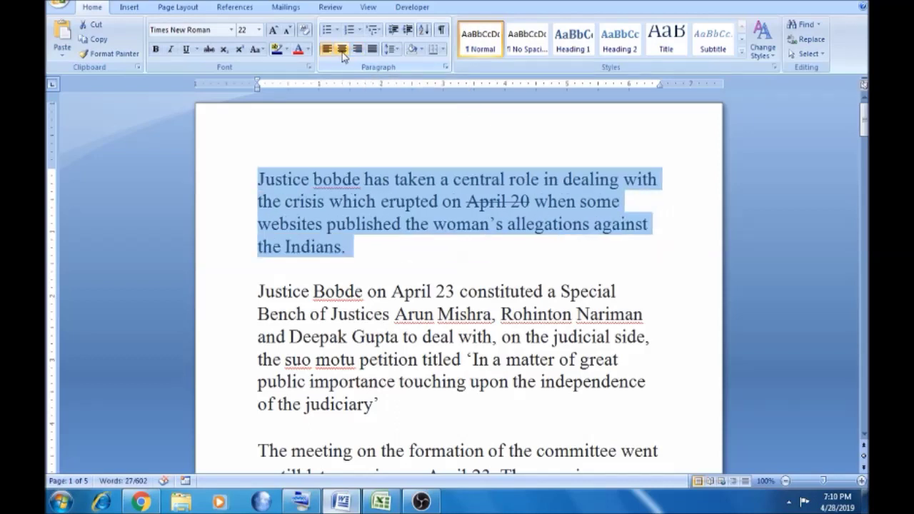
key(ctrl+r)
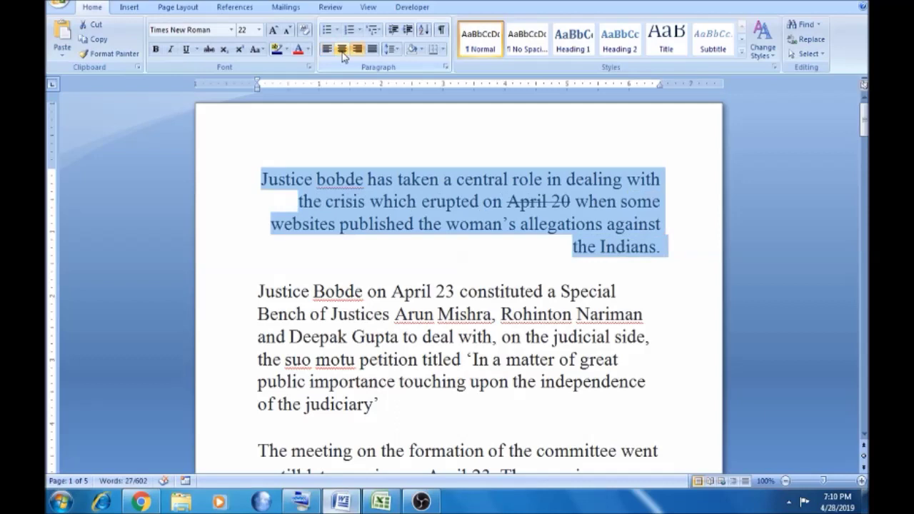
key(ctrl+l)
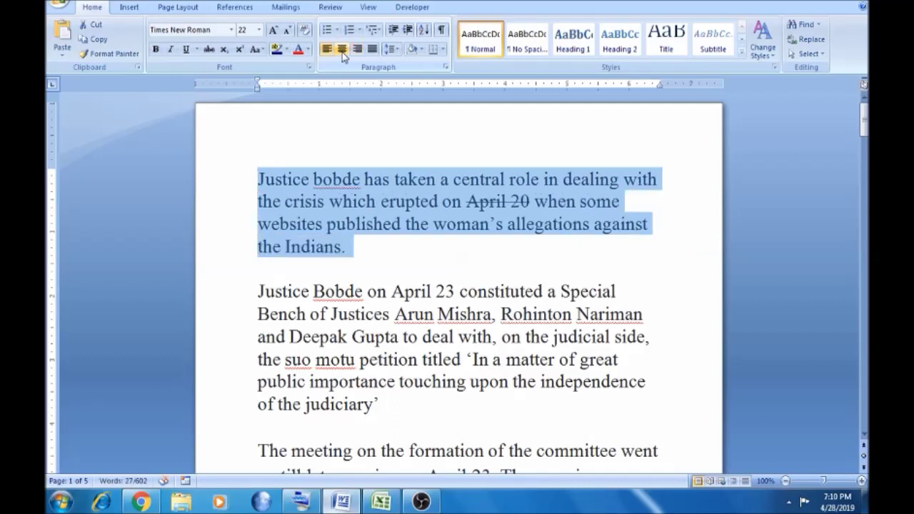
click(399, 48)
Set the first paragraph's line spacing to 1.15, then to 1.5.
click(364, 152)
click(419, 187)
drag(353, 246, 261, 178)
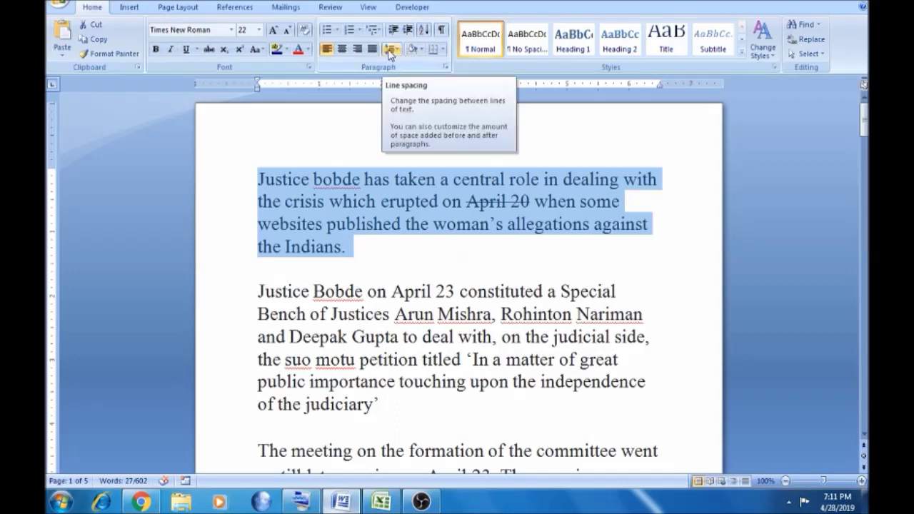
click(390, 50)
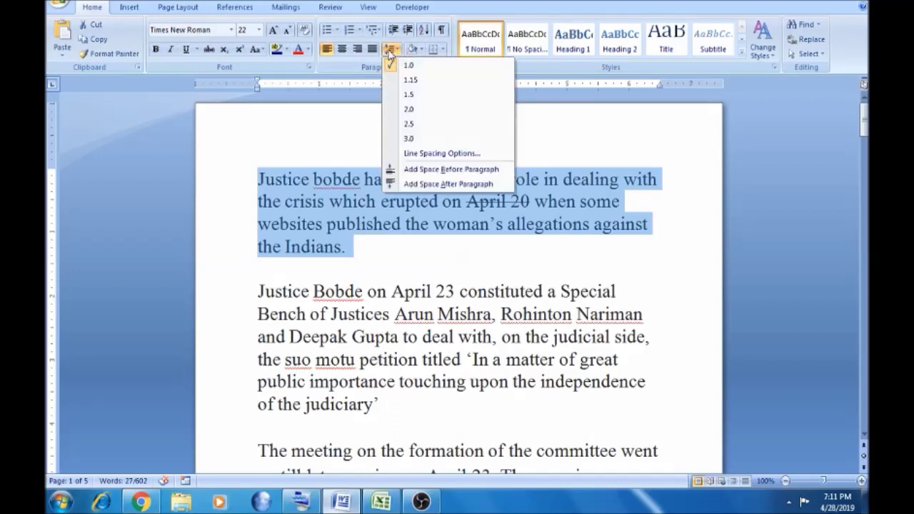
click(424, 80)
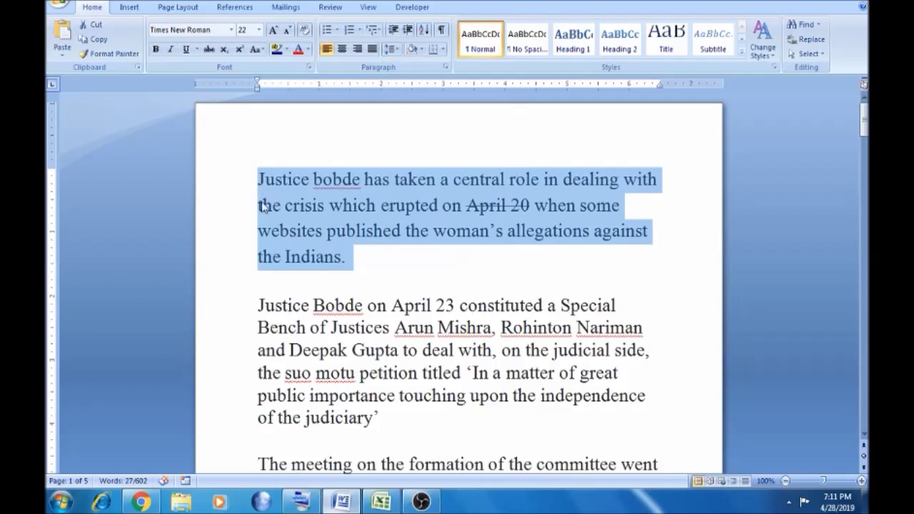
click(393, 50)
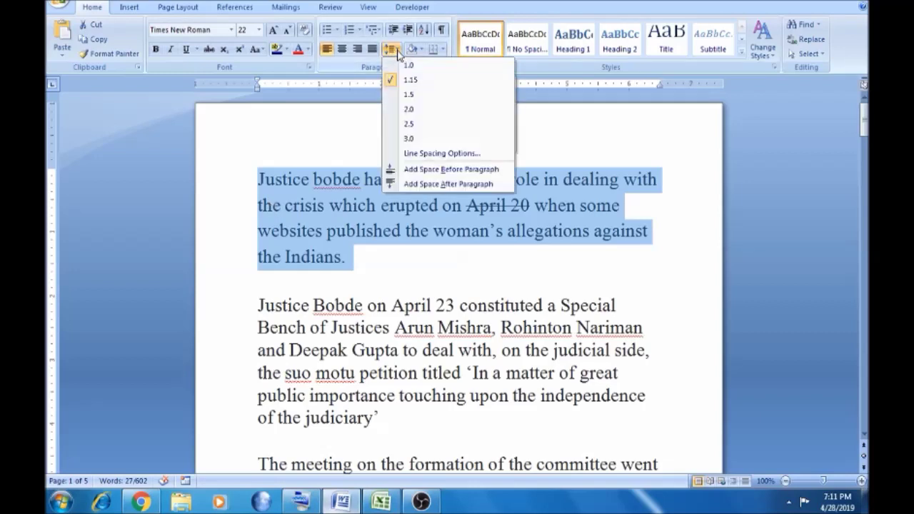
click(408, 94)
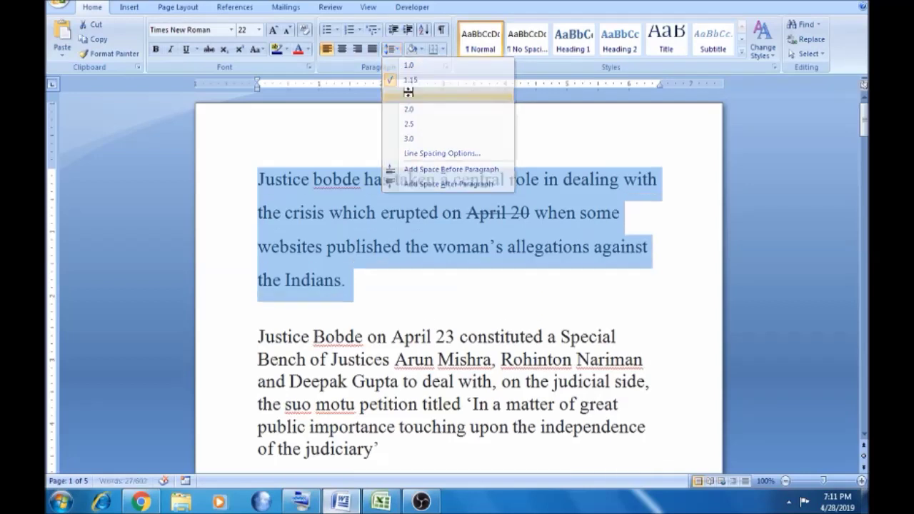
click(290, 197)
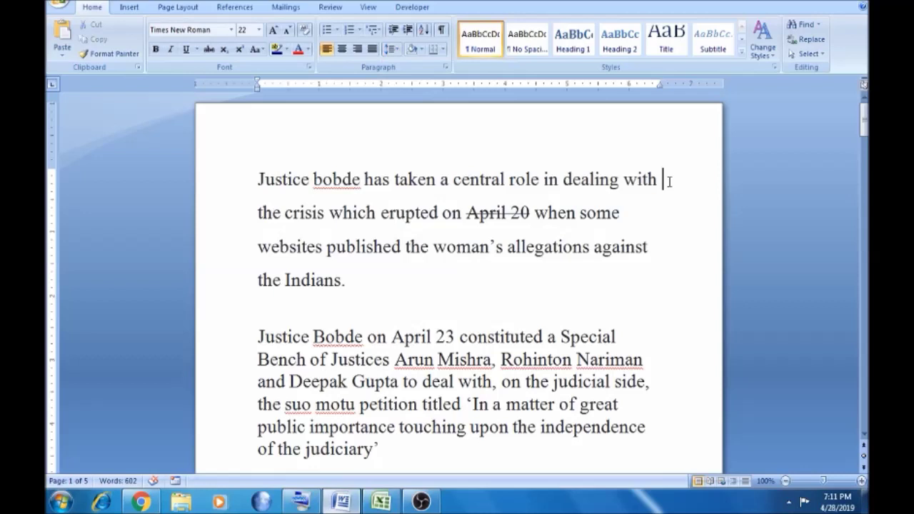
Reselect the first paragraph and try line spacing 2.0, then 1.0, then 1.5.
click(500, 198)
drag(345, 279, 261, 189)
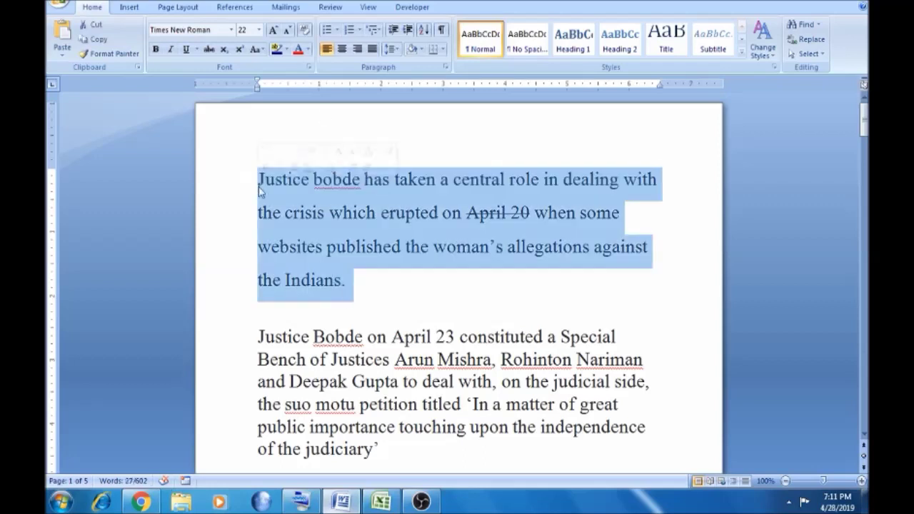
click(391, 48)
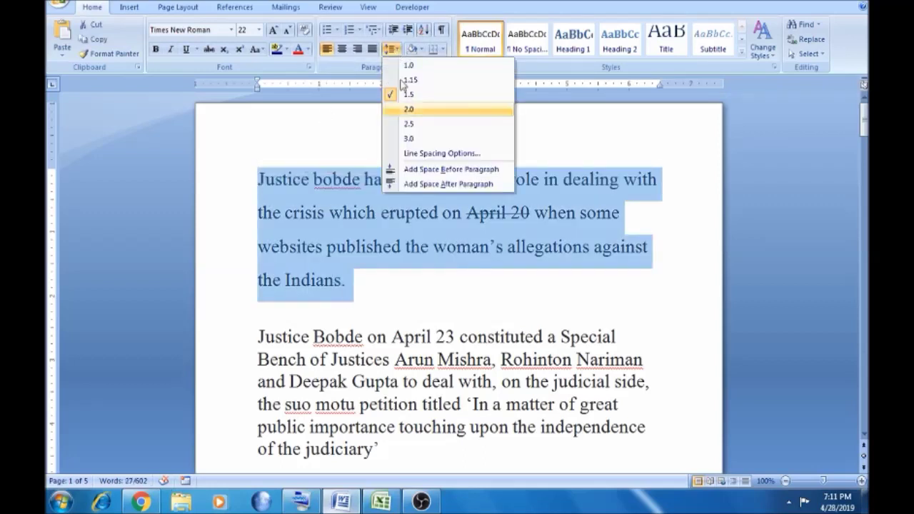
click(408, 110)
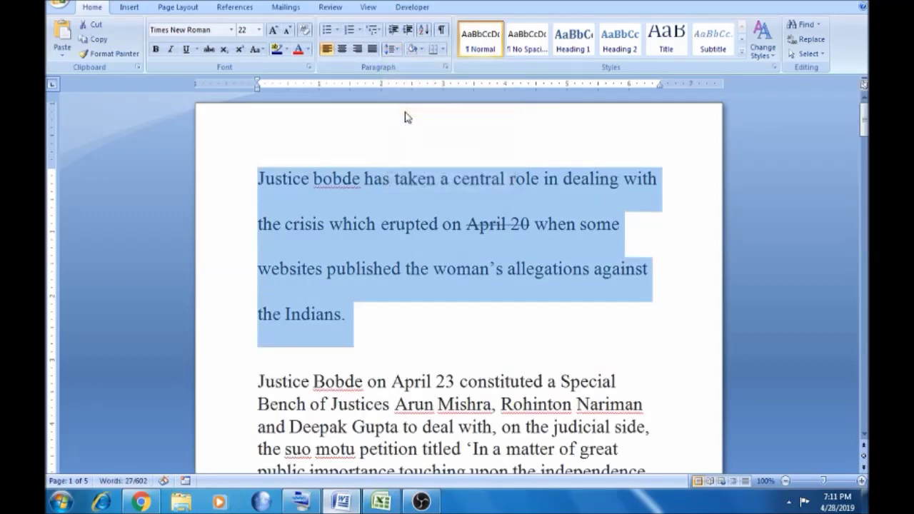
click(391, 48)
click(404, 67)
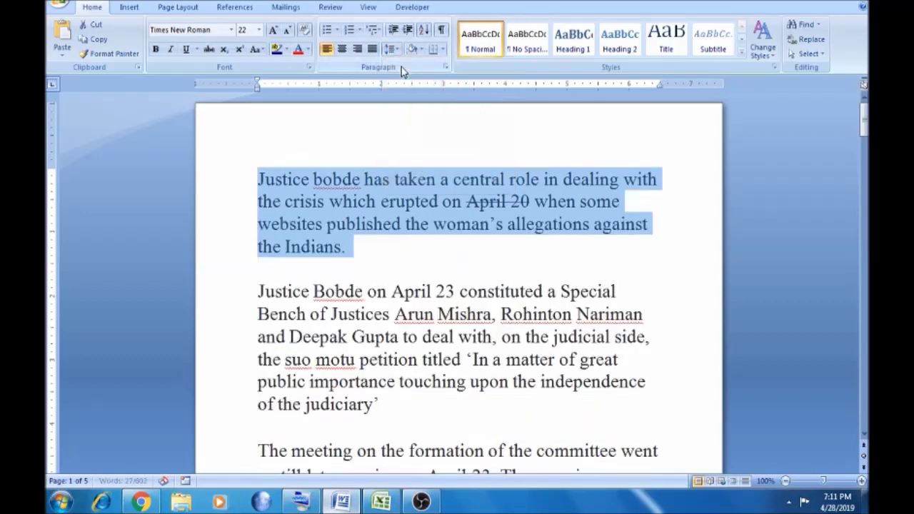
click(393, 49)
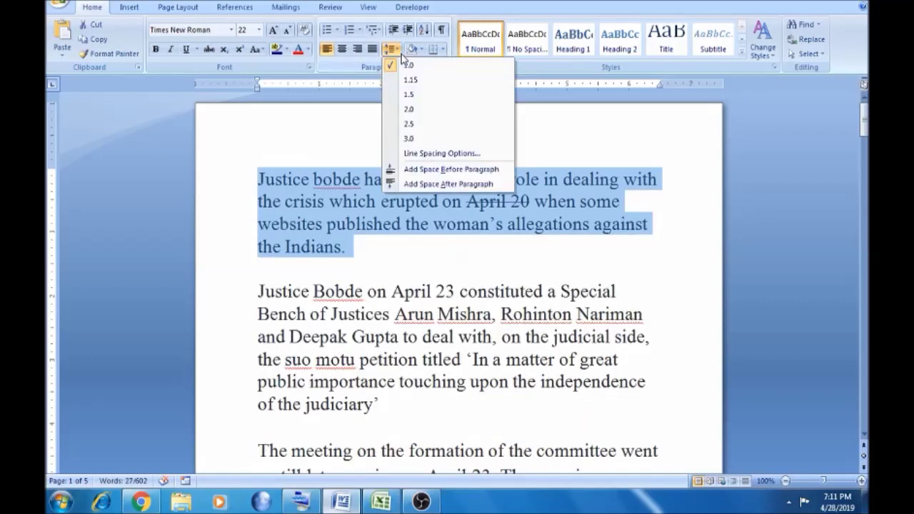
click(409, 95)
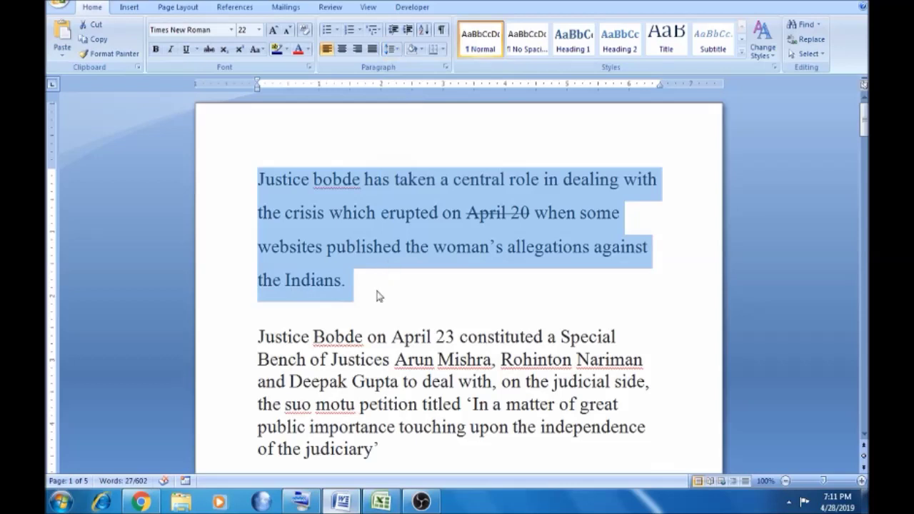
click(378, 290)
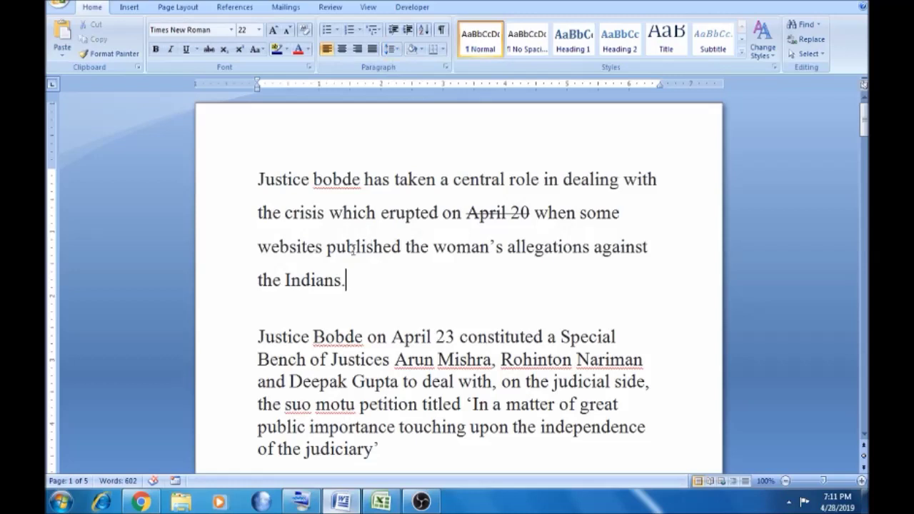
Reselect the first paragraph and return it to single spacing with Ctrl+1.
drag(349, 280, 261, 180)
click(395, 49)
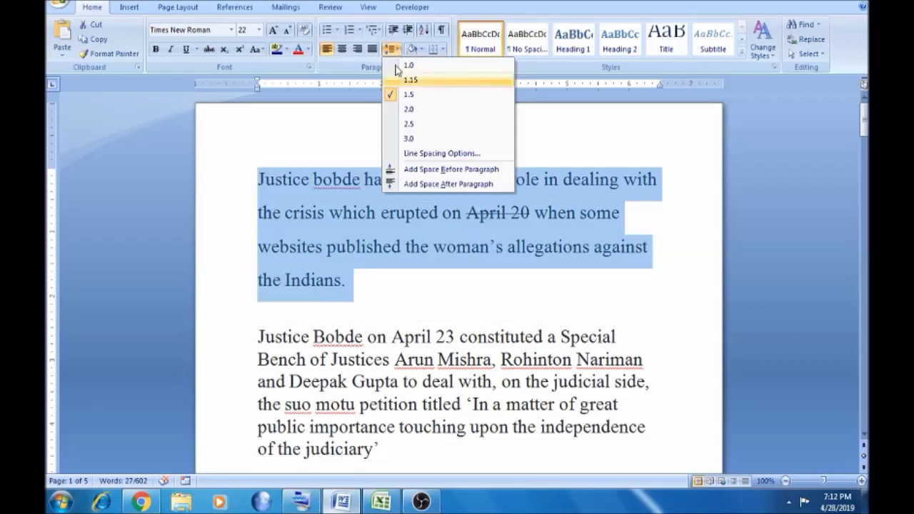
click(398, 55)
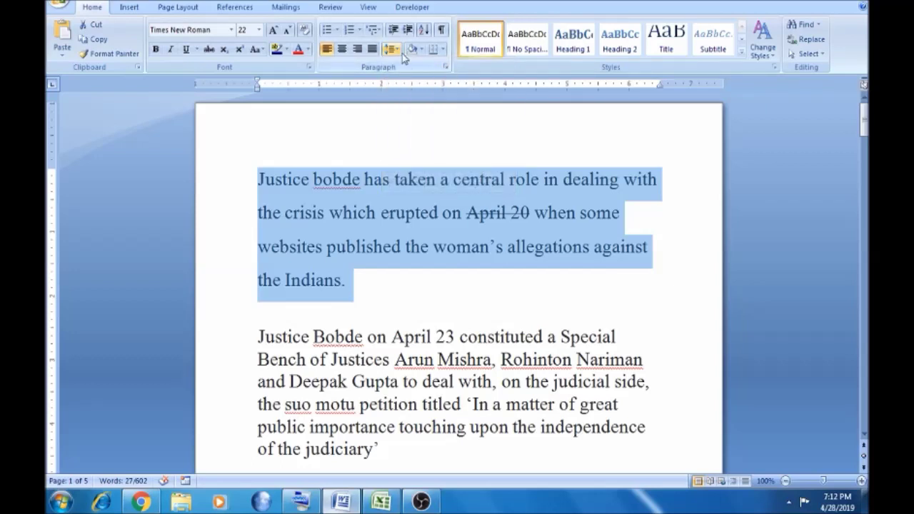
key(ctrl+1)
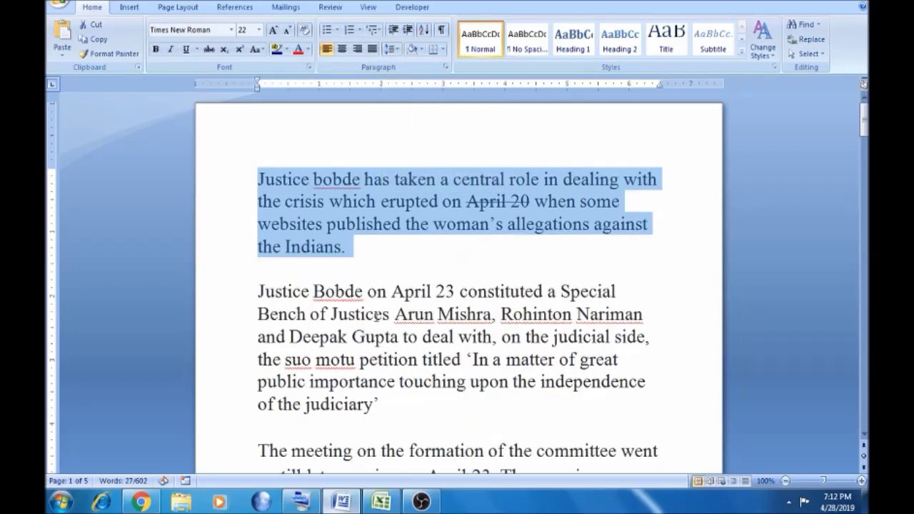
Select the whole document, add space after paragraphs, then remove it again.
click(375, 314)
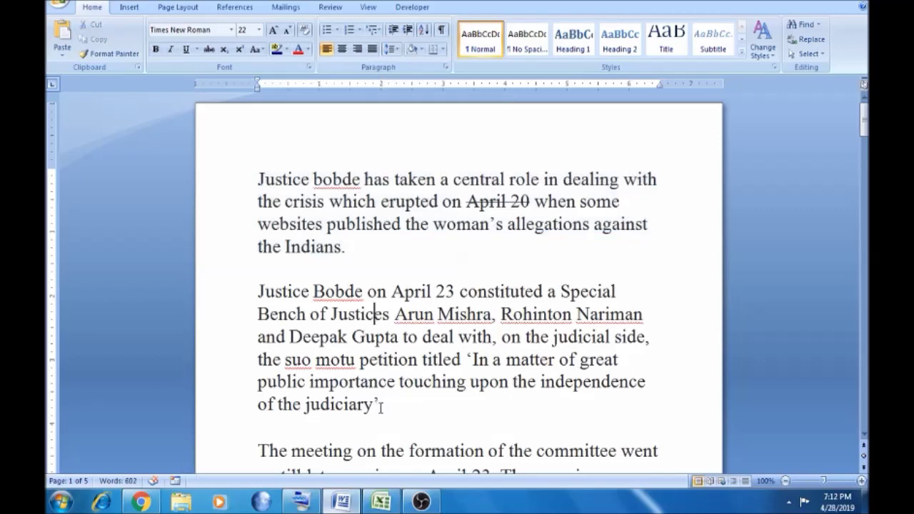
shift+click(374, 401)
drag(374, 401, 259, 179)
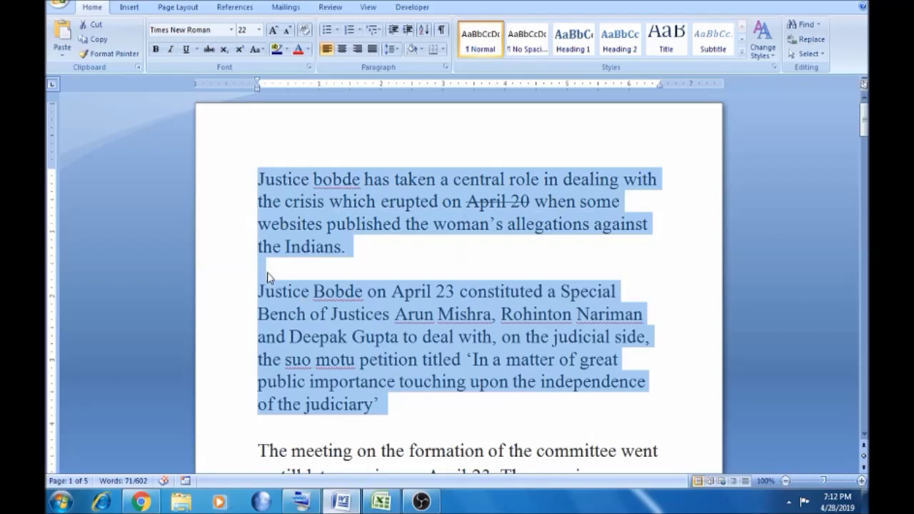
click(300, 247)
key(ctrl+a)
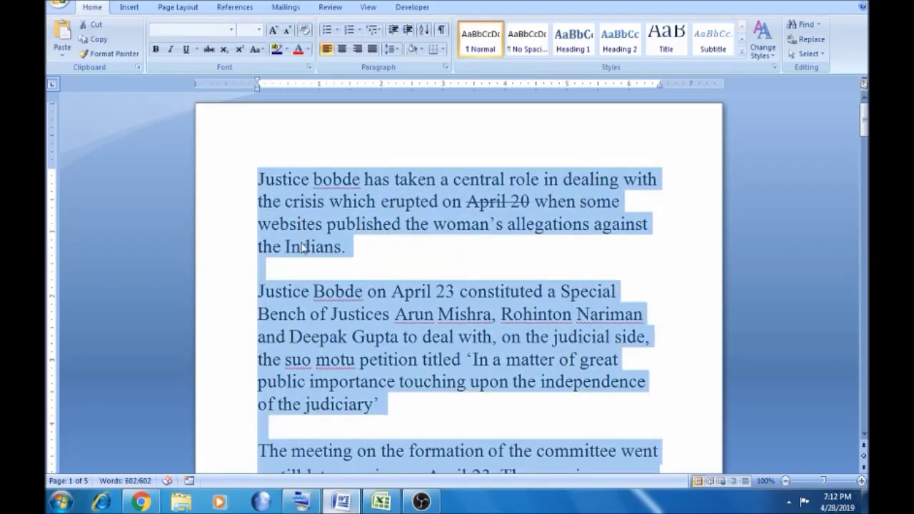
click(398, 50)
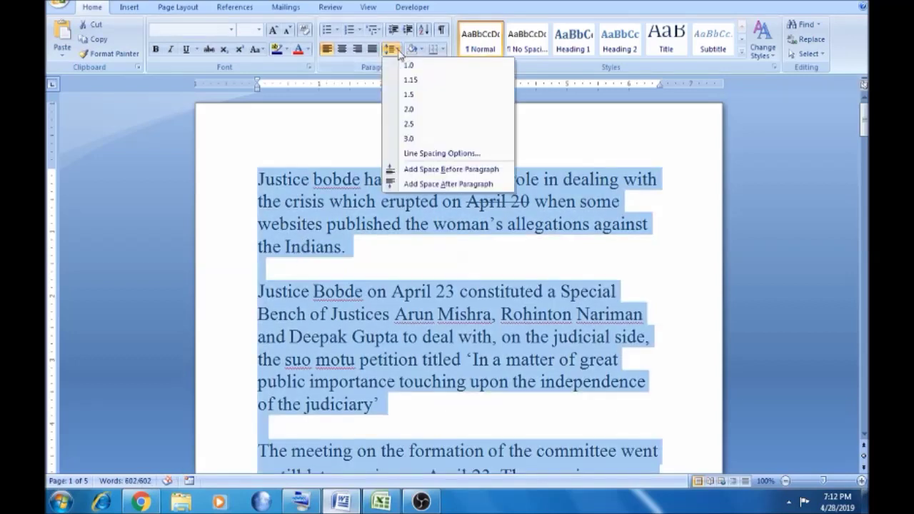
click(445, 187)
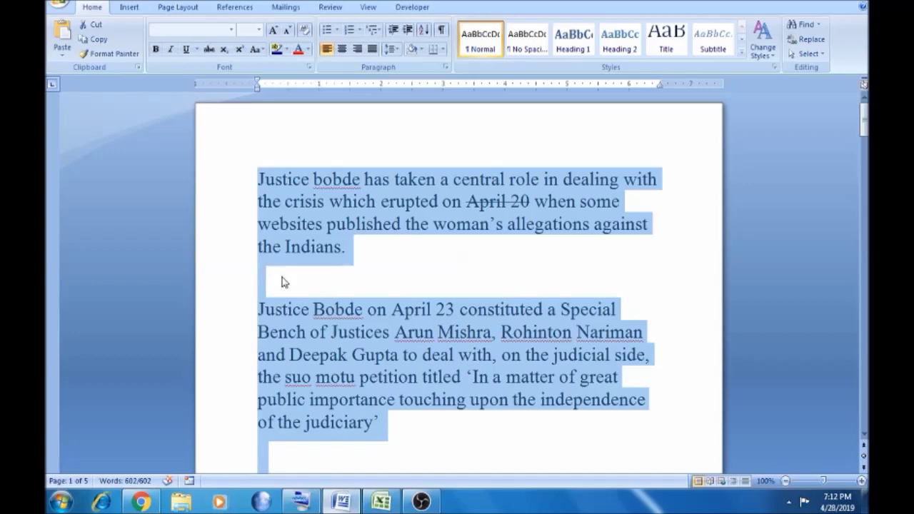
click(396, 50)
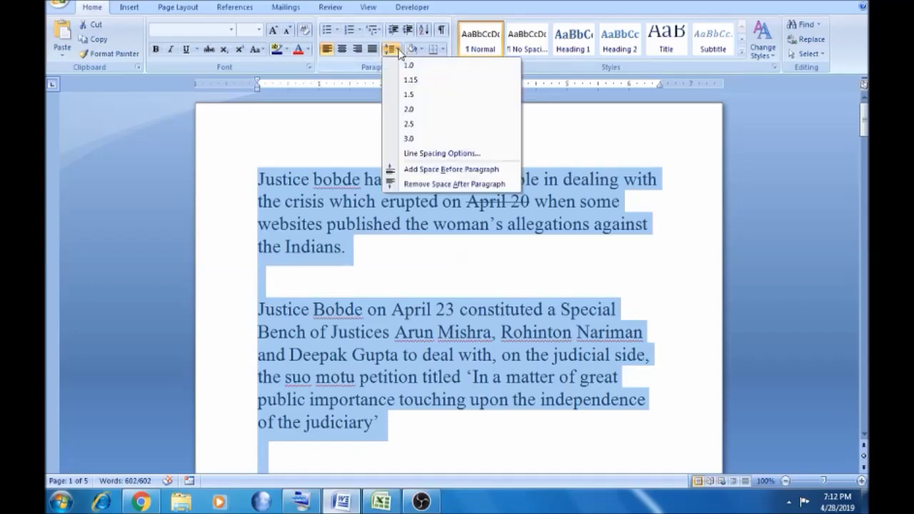
click(449, 184)
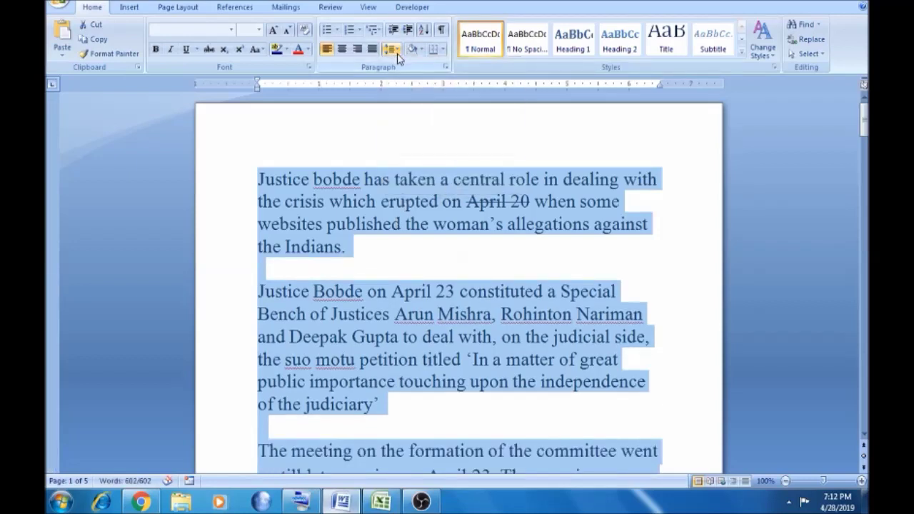
Add space before every paragraph in the document.
click(395, 50)
click(422, 169)
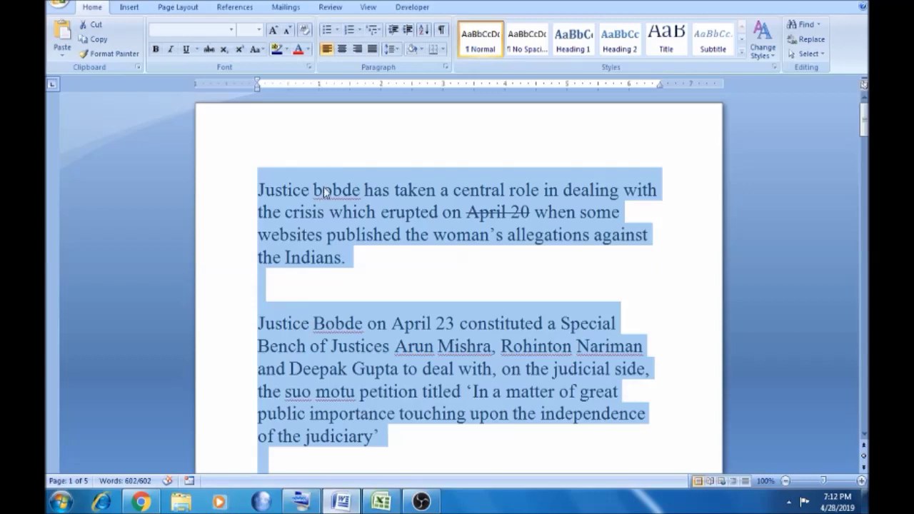
click(400, 53)
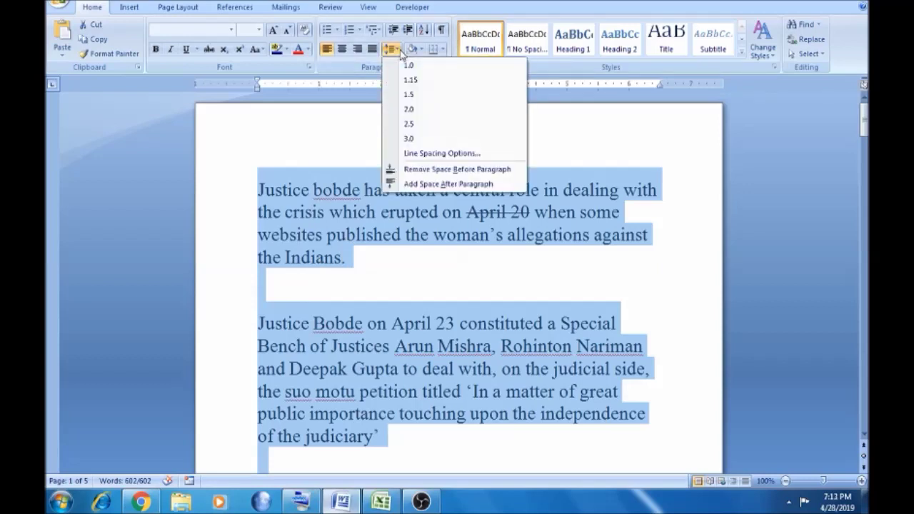
click(432, 172)
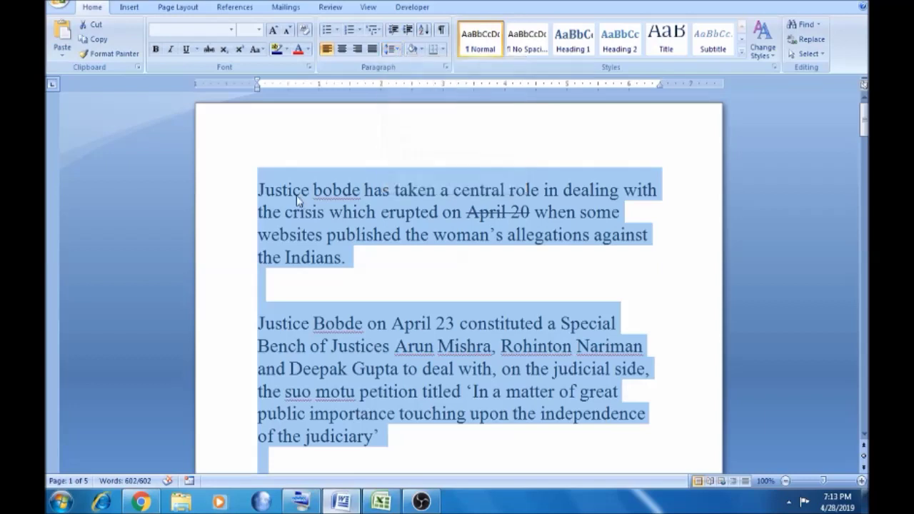
click(446, 67)
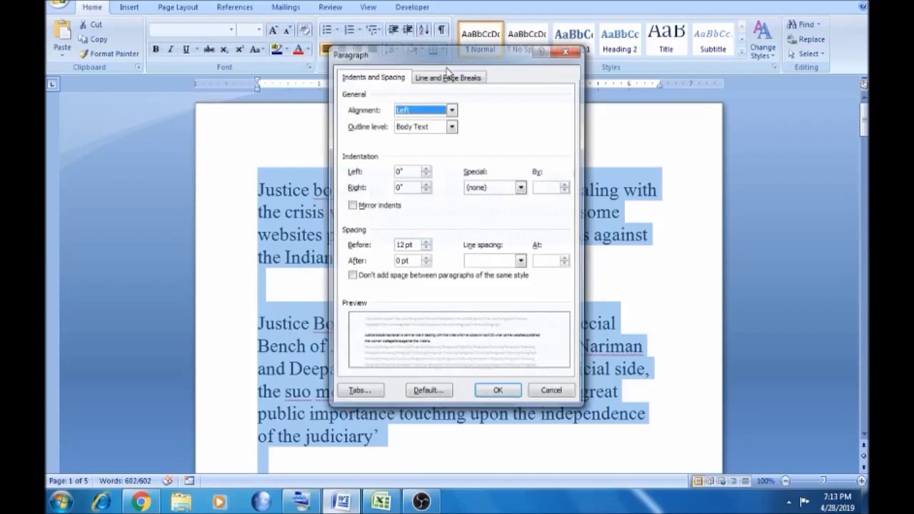
drag(413, 60, 591, 74)
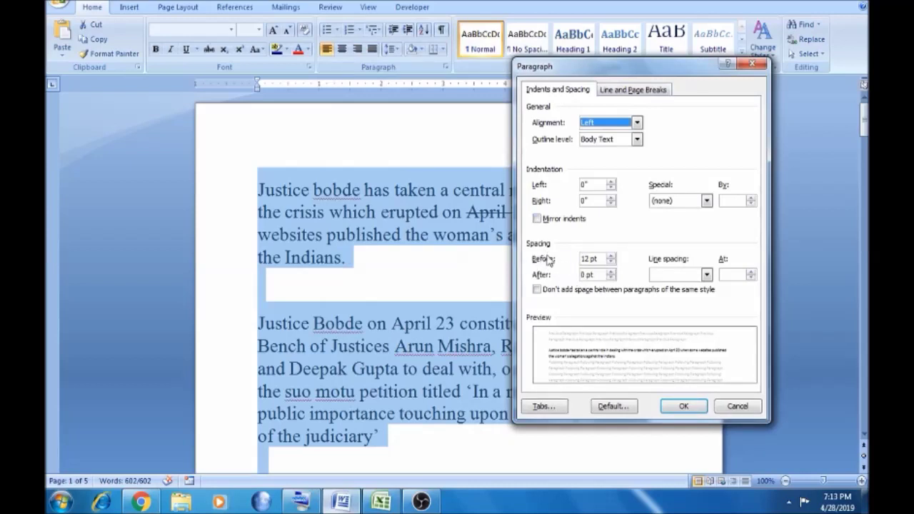
click(636, 123)
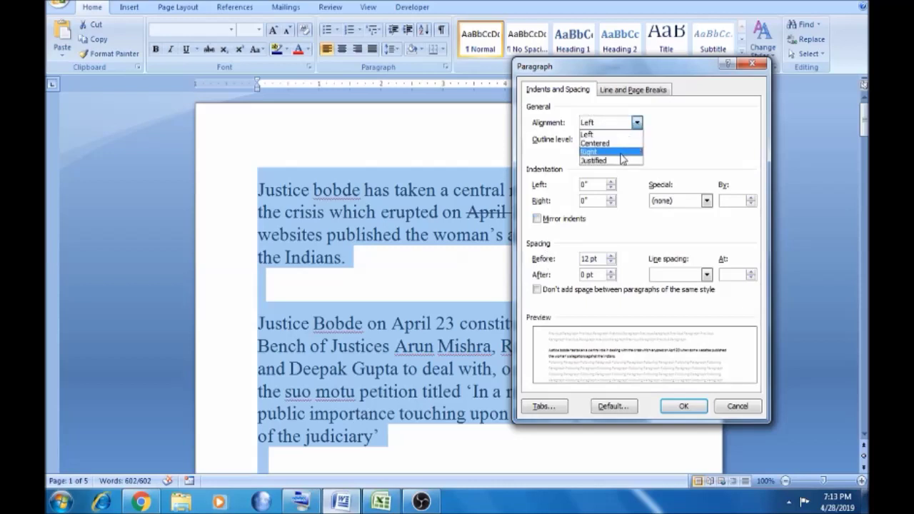
click(620, 151)
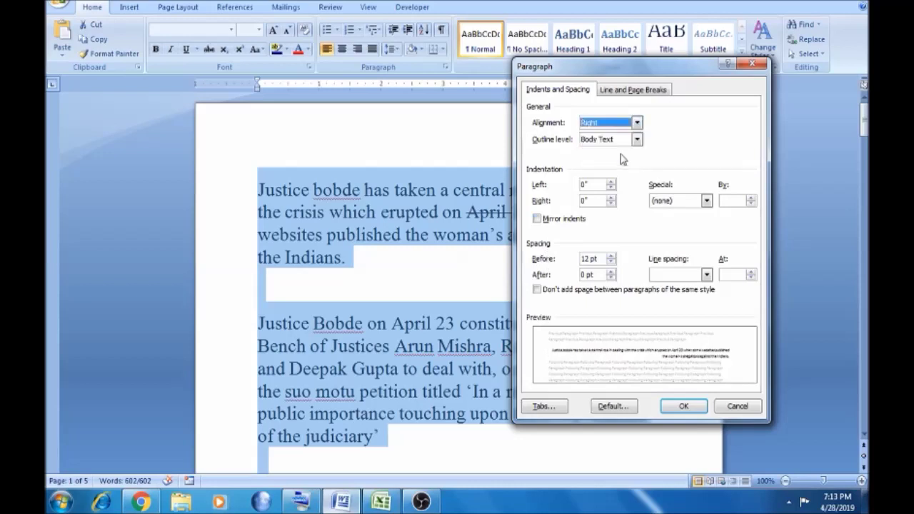
click(682, 410)
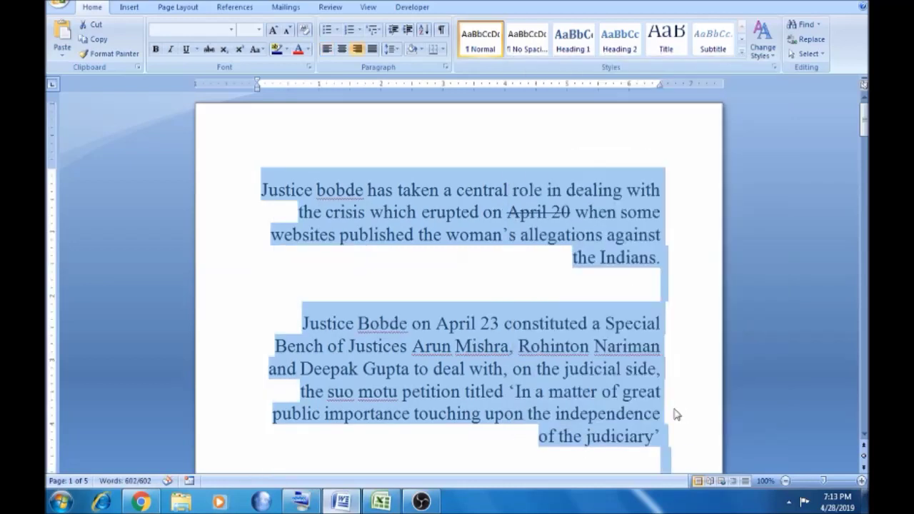
click(446, 68)
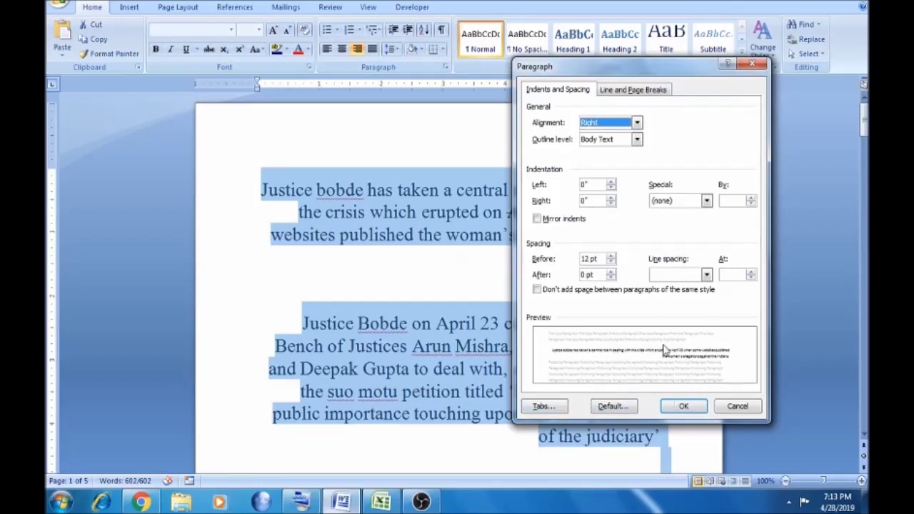
click(637, 123)
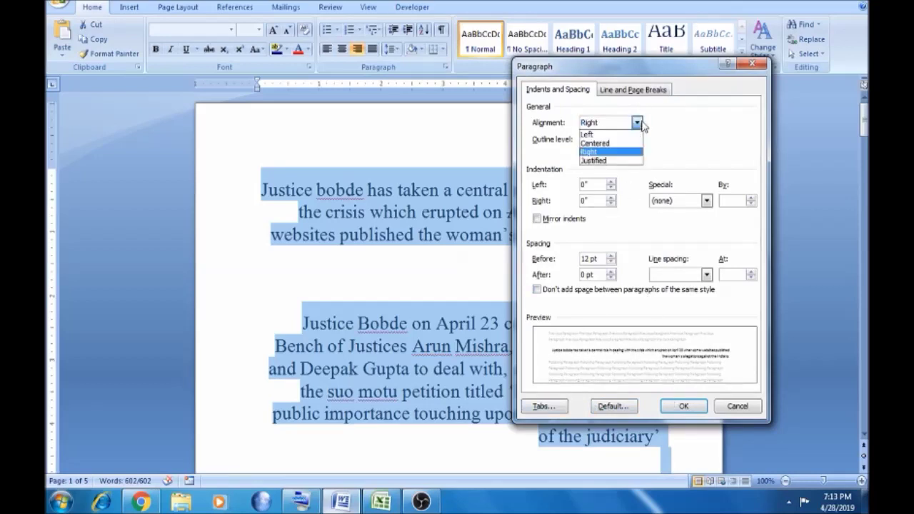
click(624, 135)
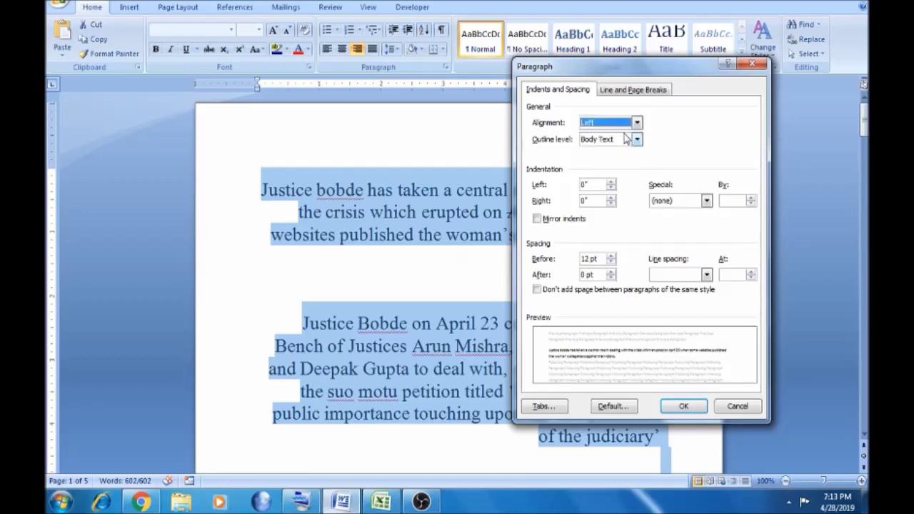
click(683, 406)
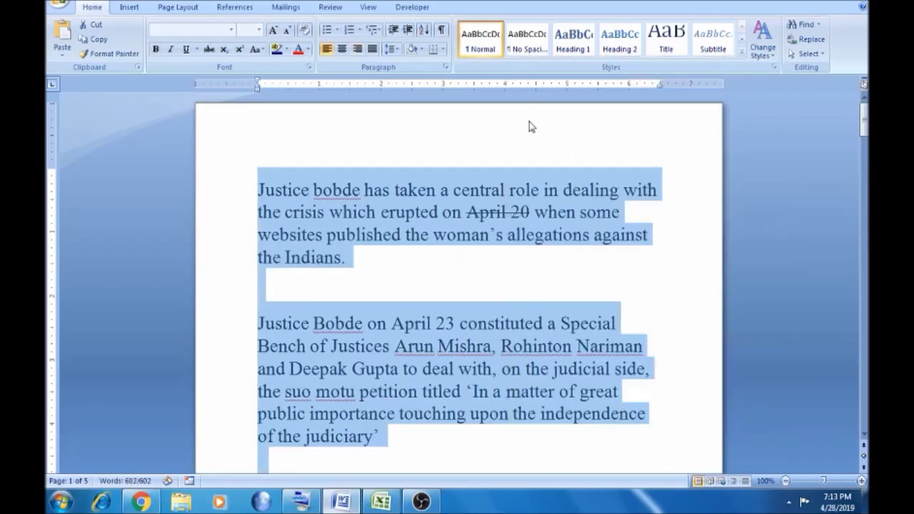
click(447, 66)
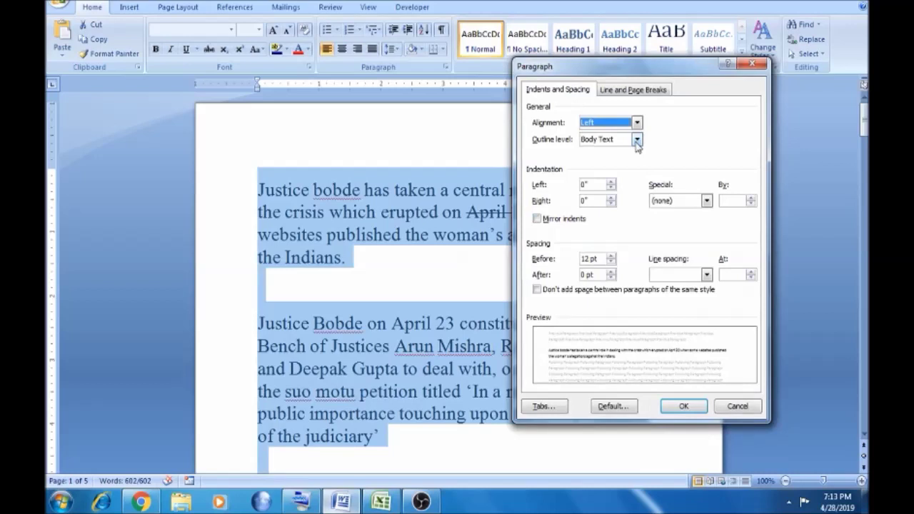
Set a 0.6" left indent in the Paragraph dialog.
click(636, 139)
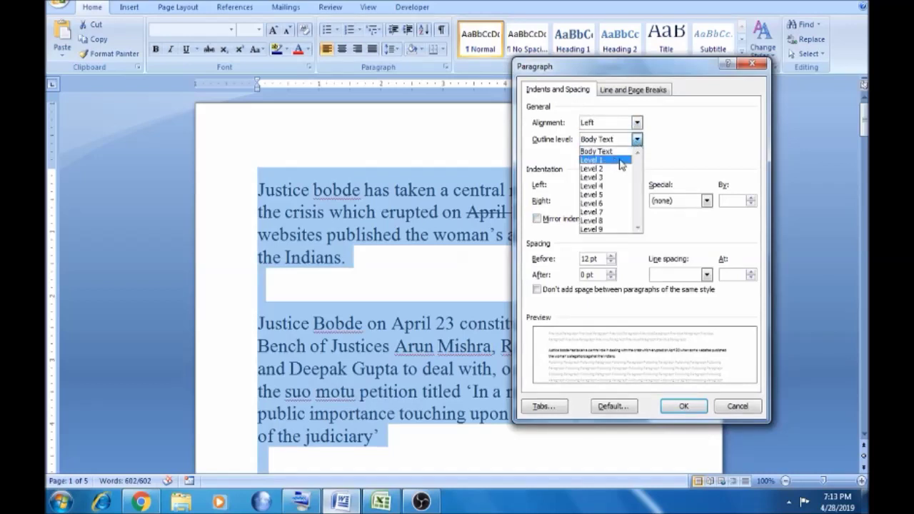
click(720, 141)
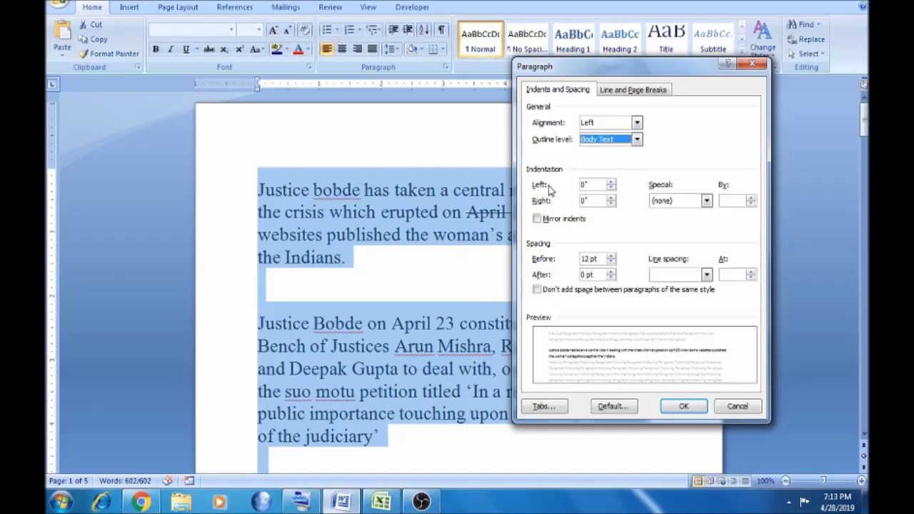
click(610, 183)
click(609, 182)
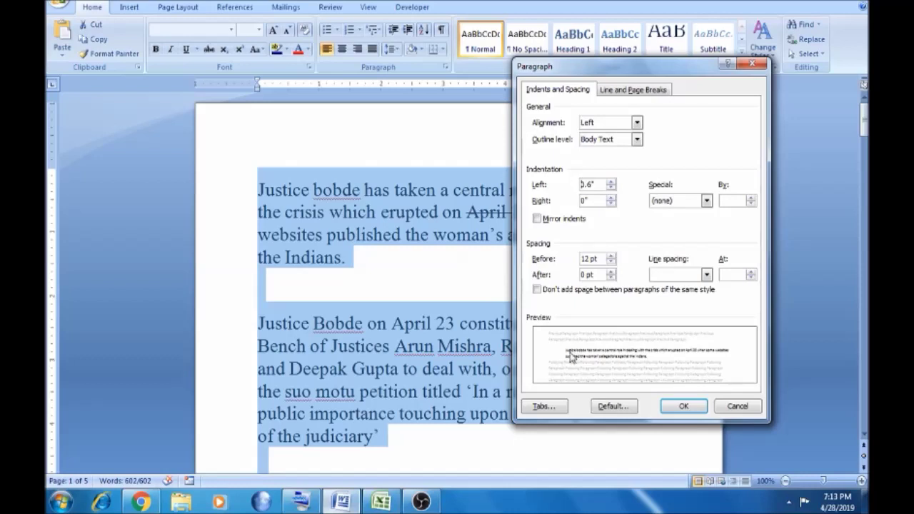
click(683, 406)
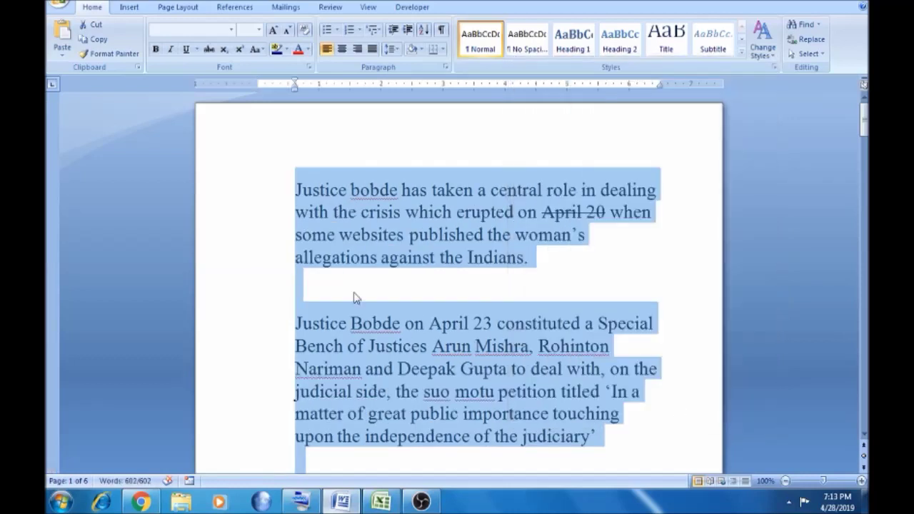
click(284, 184)
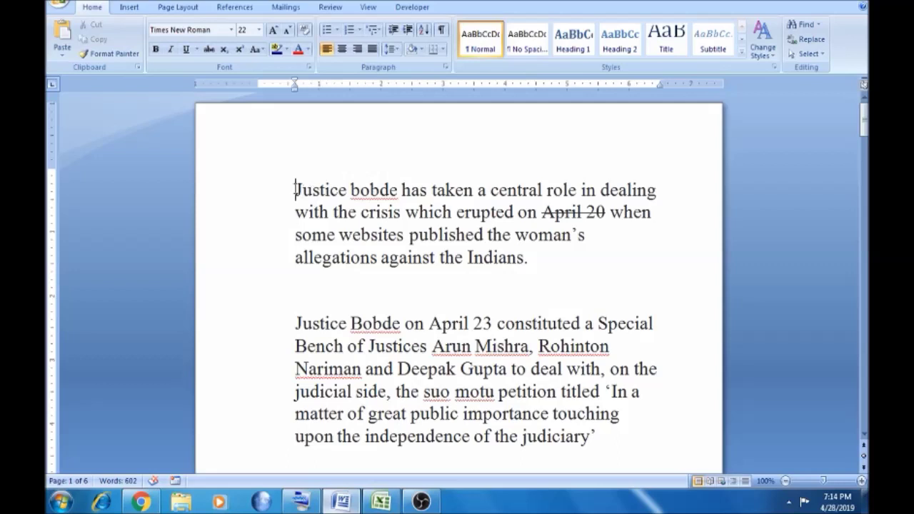
Select the whole document and set the right indent to -0.6".
key(ctrl+a)
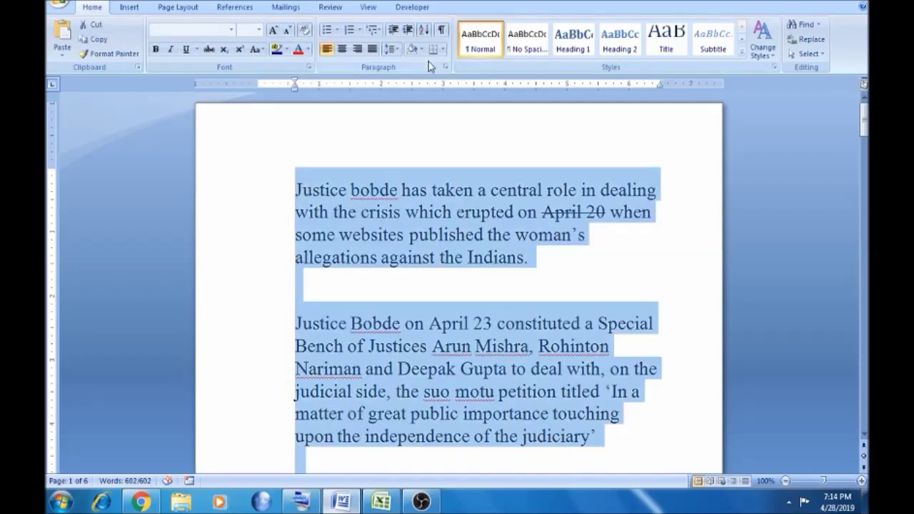
click(445, 66)
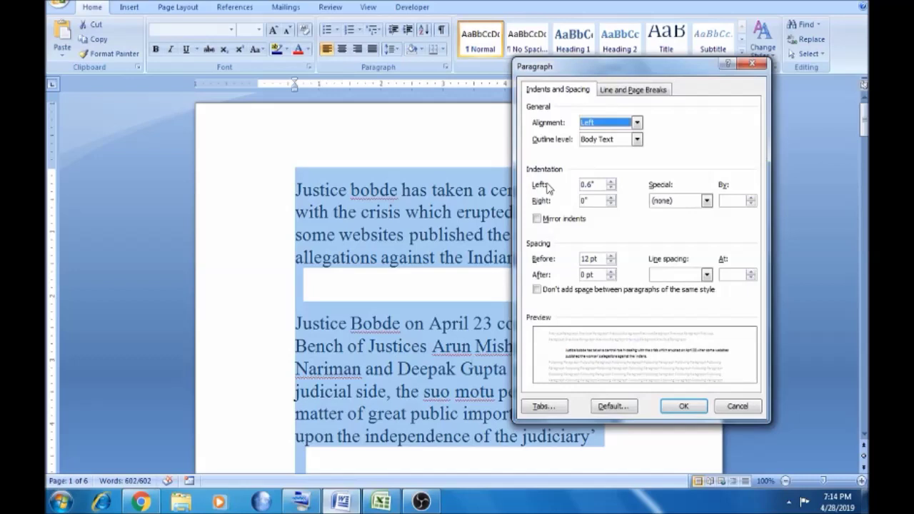
click(610, 198)
click(611, 197)
click(611, 198)
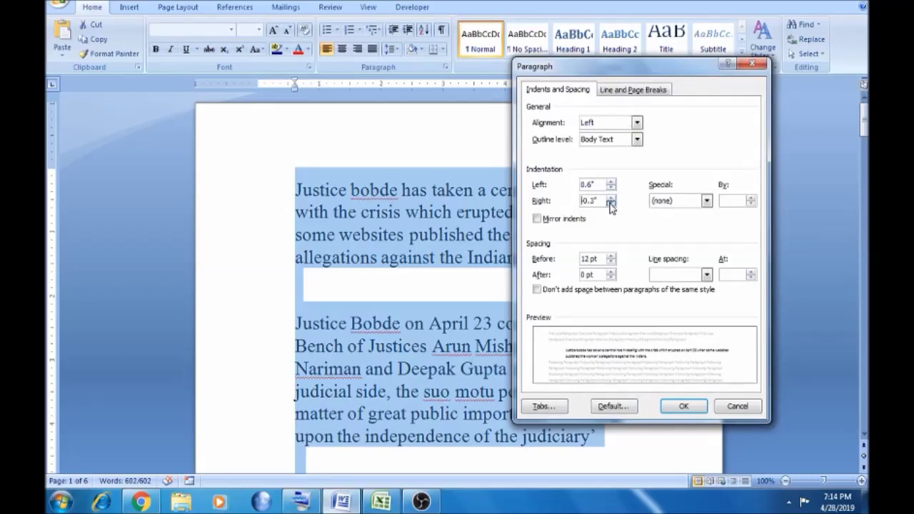
click(611, 204)
click(610, 204)
click(611, 204)
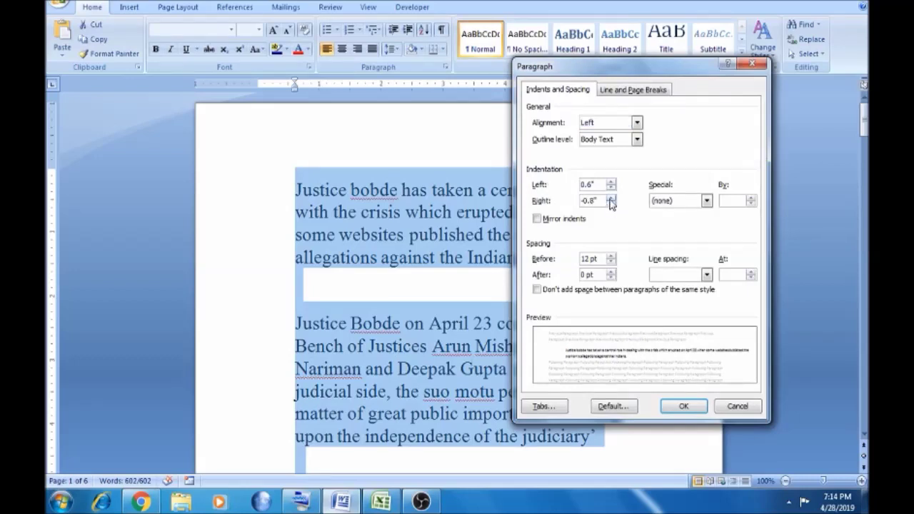
click(610, 198)
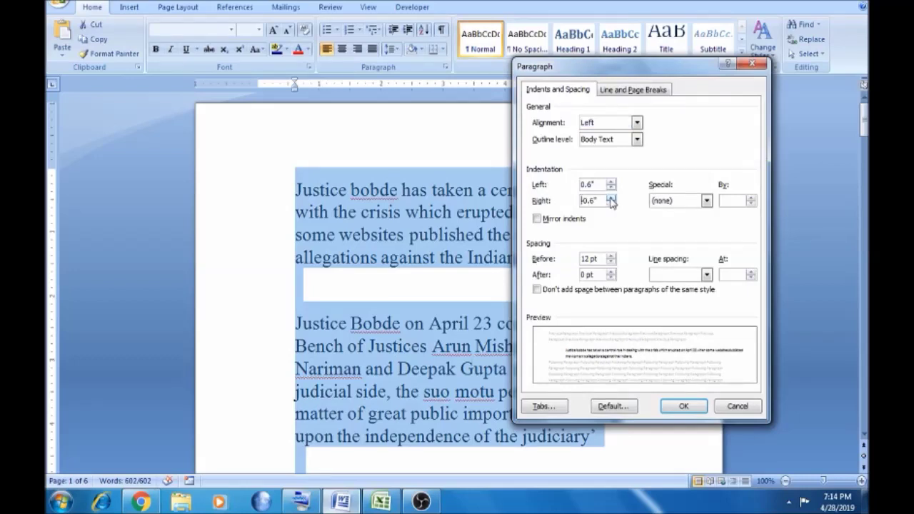
click(683, 405)
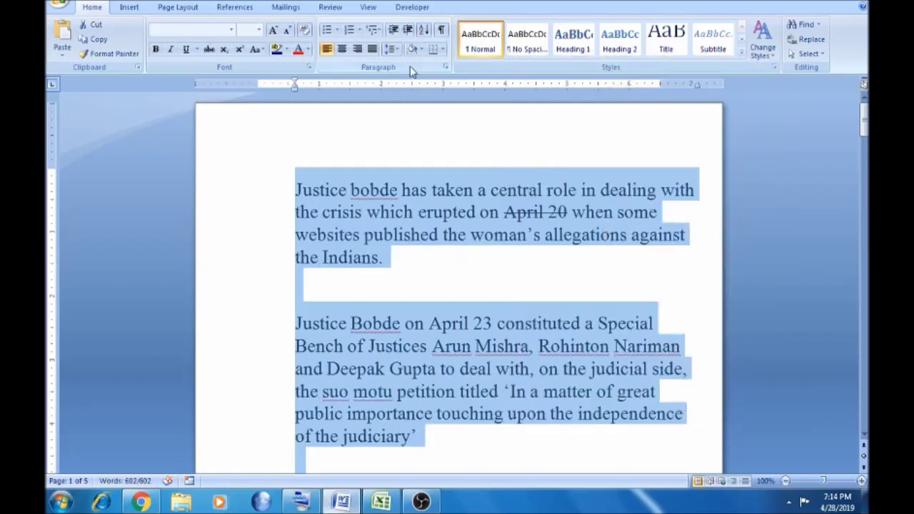
Give the paragraphs a 0.8" first-line indent.
click(445, 67)
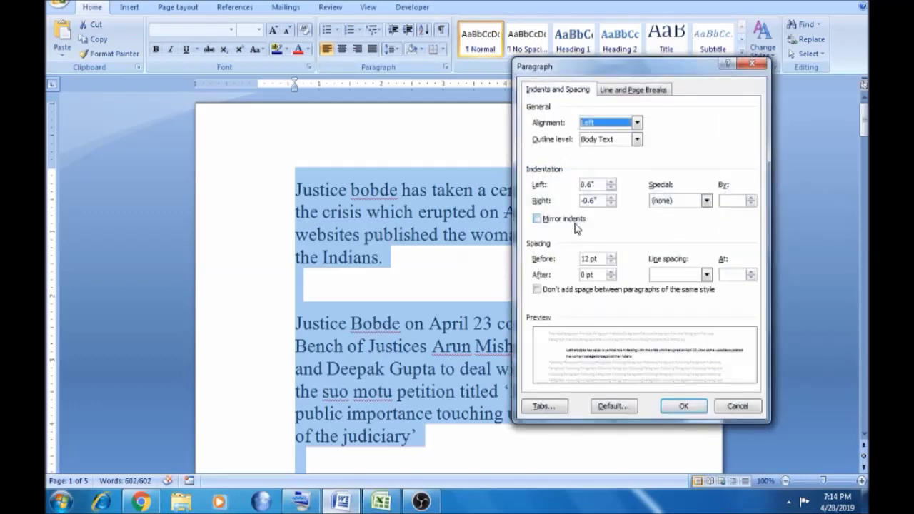
click(707, 203)
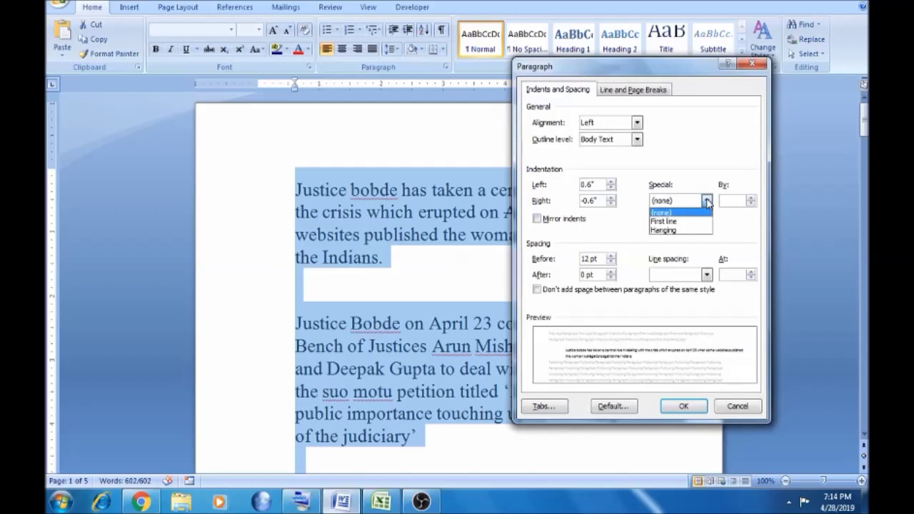
click(688, 222)
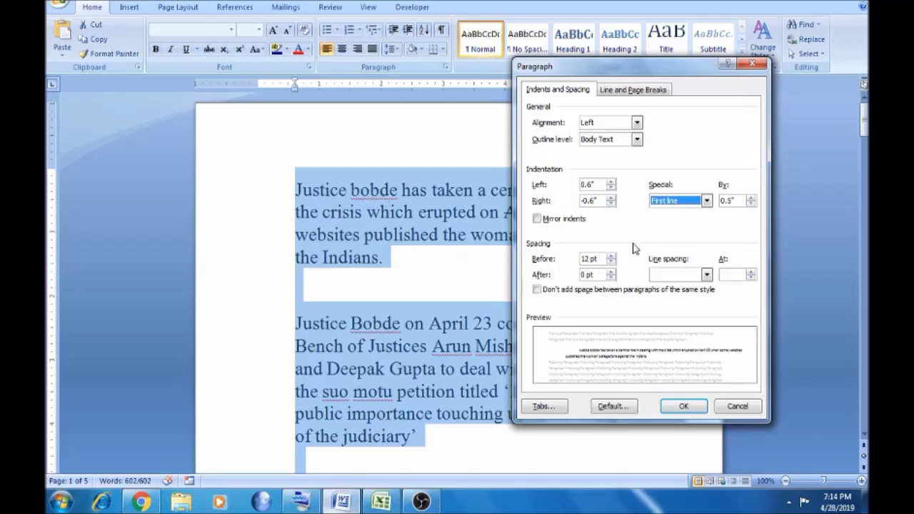
click(751, 197)
click(750, 197)
click(751, 197)
click(680, 405)
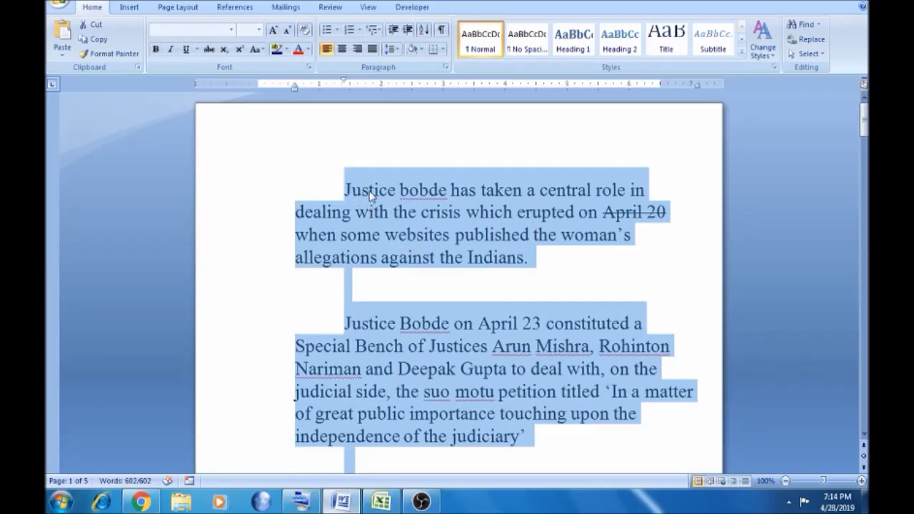
Try 18 pt space after but cancel it, then undo to clear the indents.
click(446, 67)
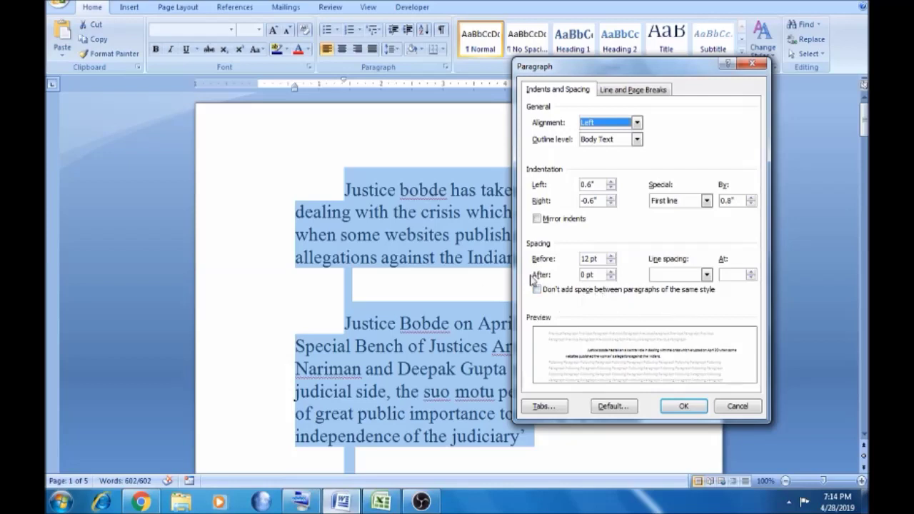
click(611, 272)
click(611, 272)
click(611, 271)
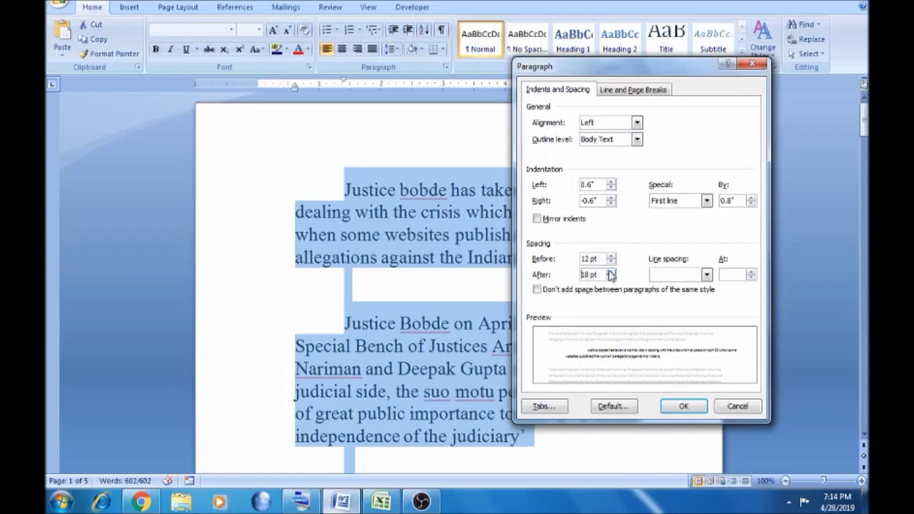
click(738, 406)
click(505, 325)
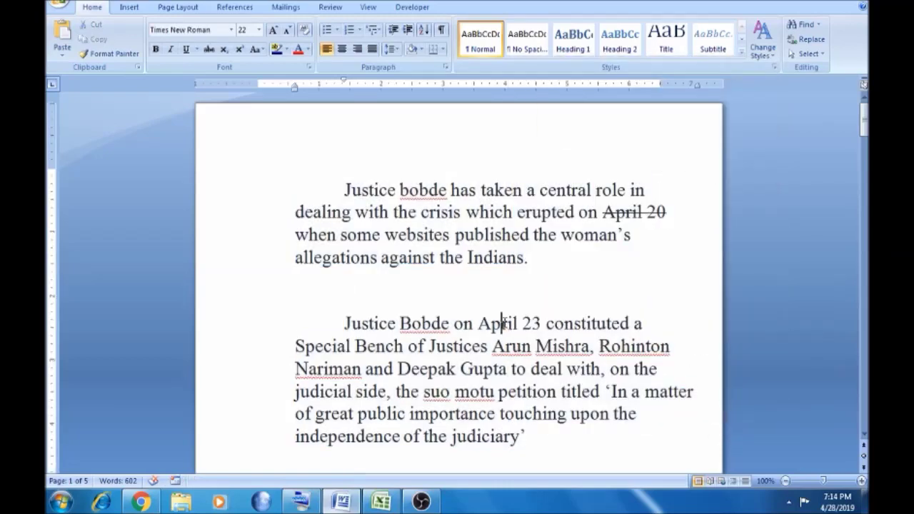
key(ctrl+z)
key(ctrl+z)
key(ctrl+z)
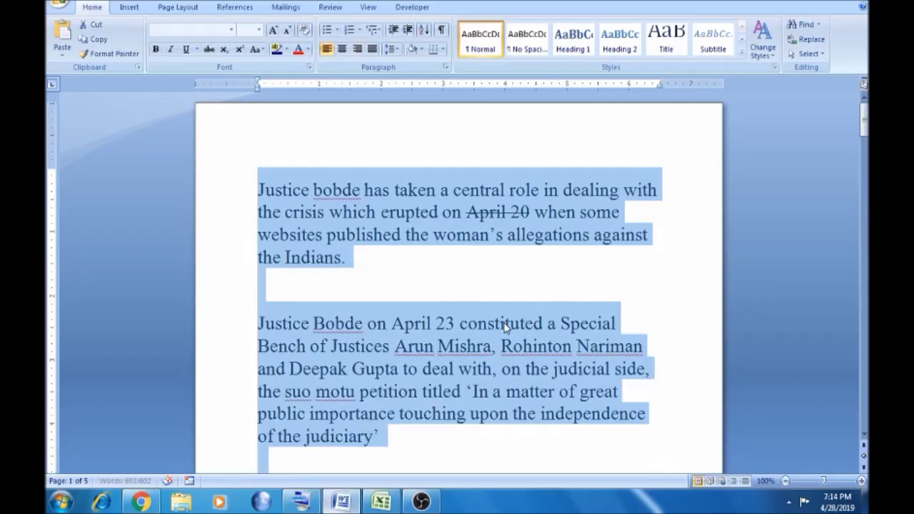
Drag the ruler's left indent marker to indent the first paragraph.
click(443, 259)
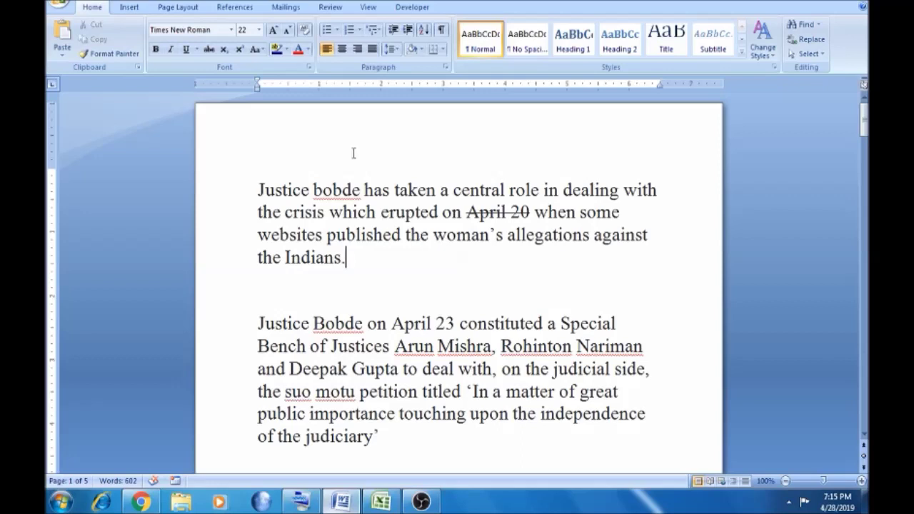
drag(258, 88, 279, 92)
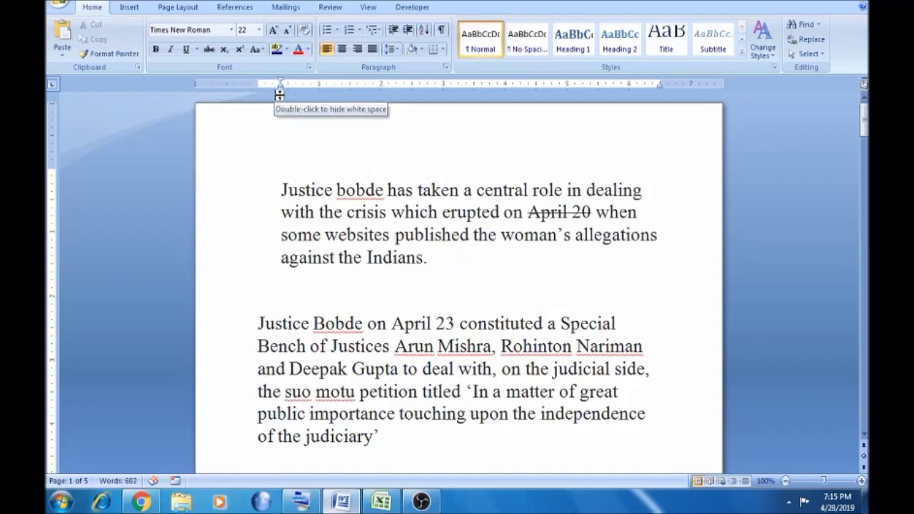
click(299, 190)
For the whole document, set a hanging indent and pull the right indent marker inward.
key(ctrl+a)
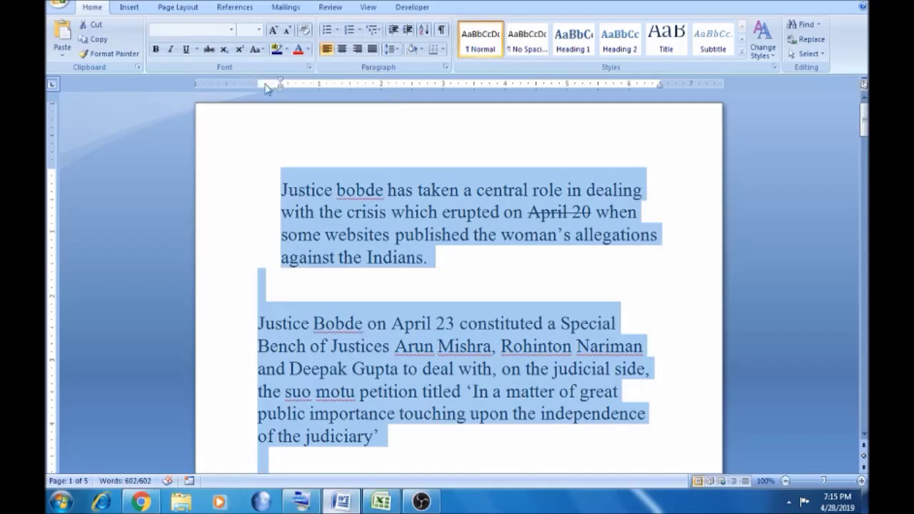
drag(279, 84, 262, 85)
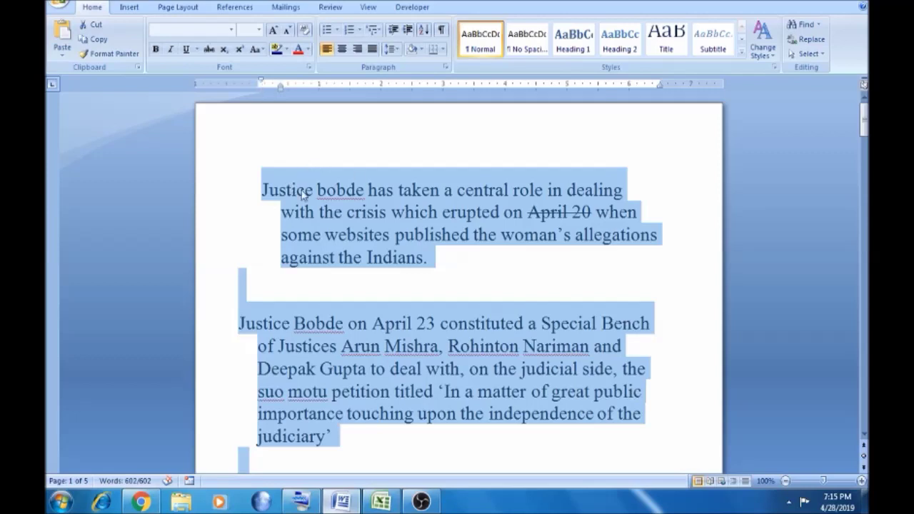
mouse_move(280, 85)
mouse_down()
mouse_move(261, 84)
mouse_move(280, 88)
mouse_up()
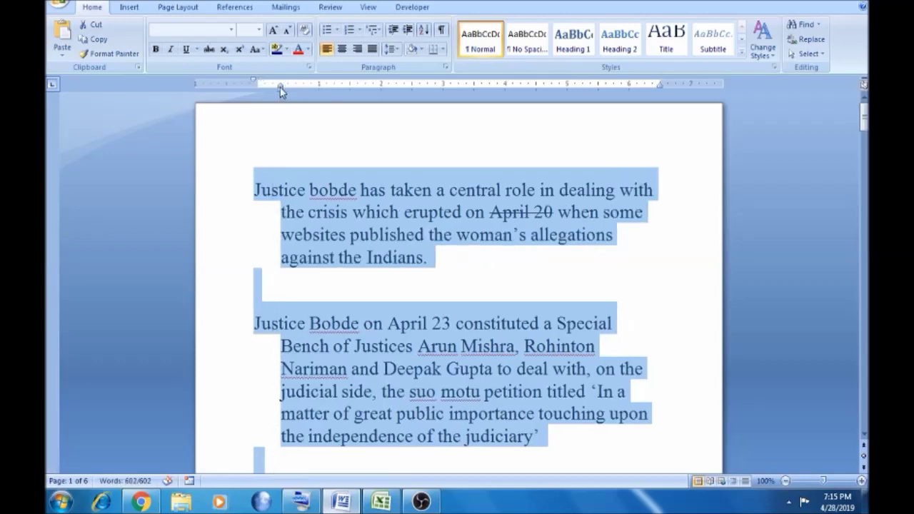
drag(659, 84, 629, 88)
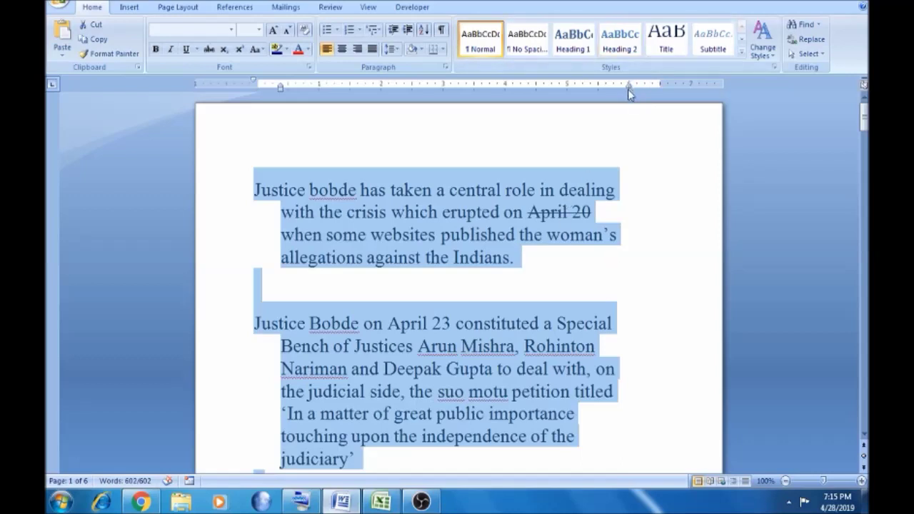
click(365, 8)
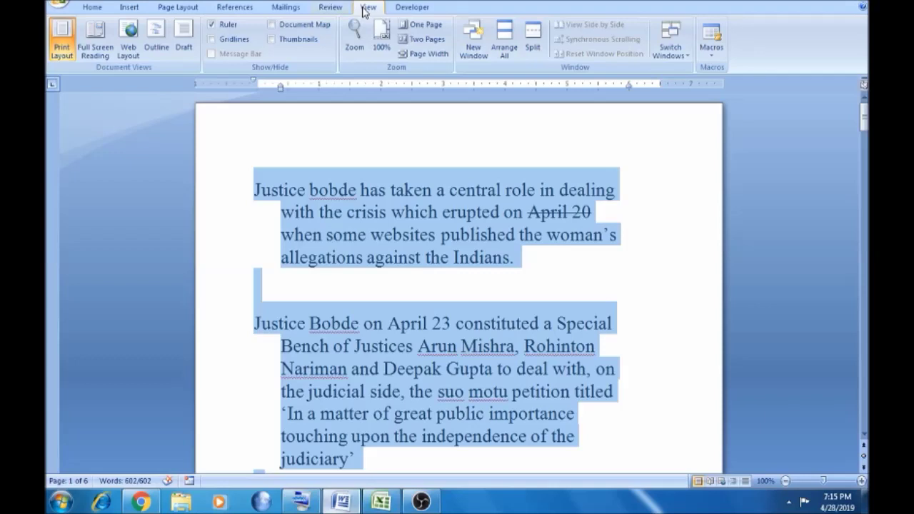
Uncheck Ruler on the View tab, then check it again to restore the ruler.
click(212, 25)
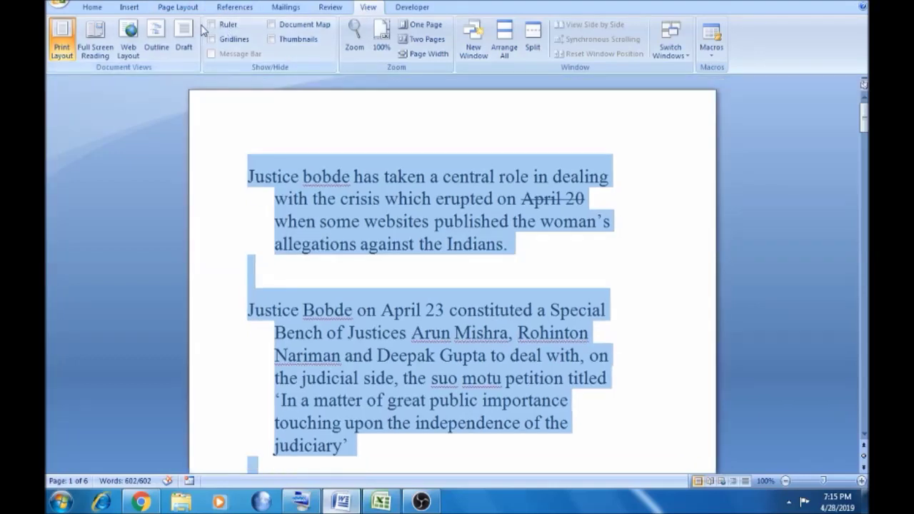
click(212, 25)
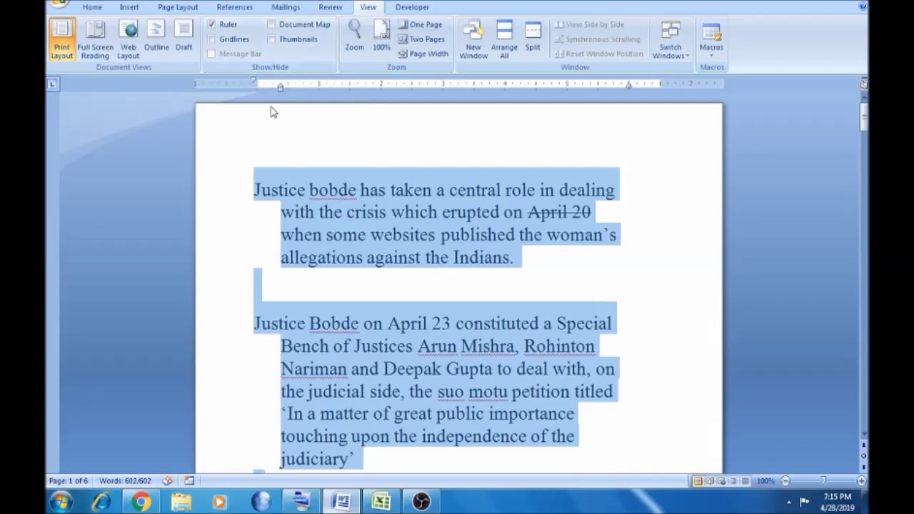